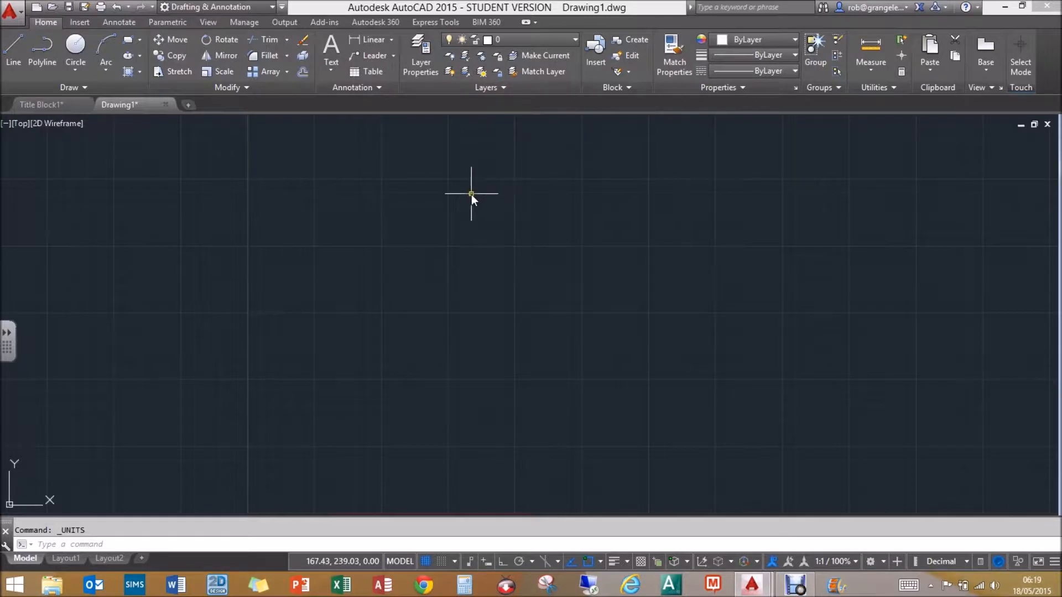
Set the lineweight of layer 0 to 0.35 mm in the layer properties.
click(424, 60)
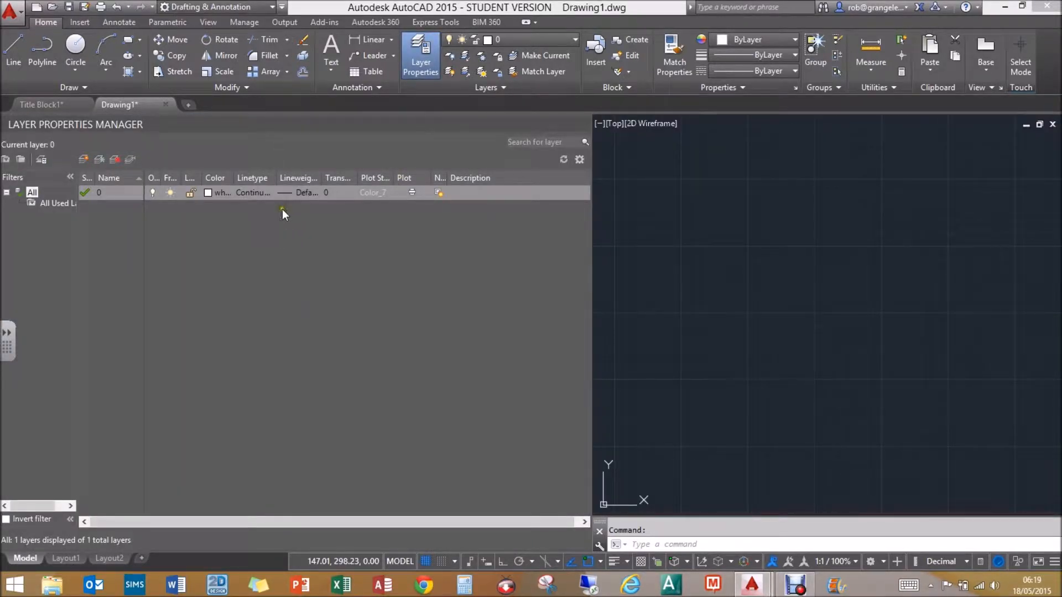
click(306, 192)
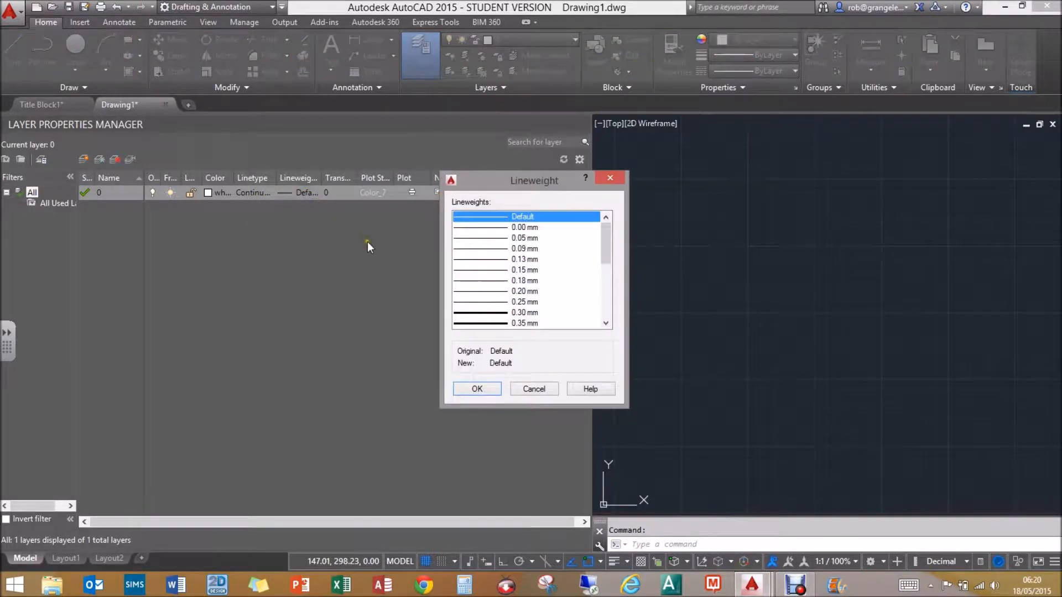
click(480, 323)
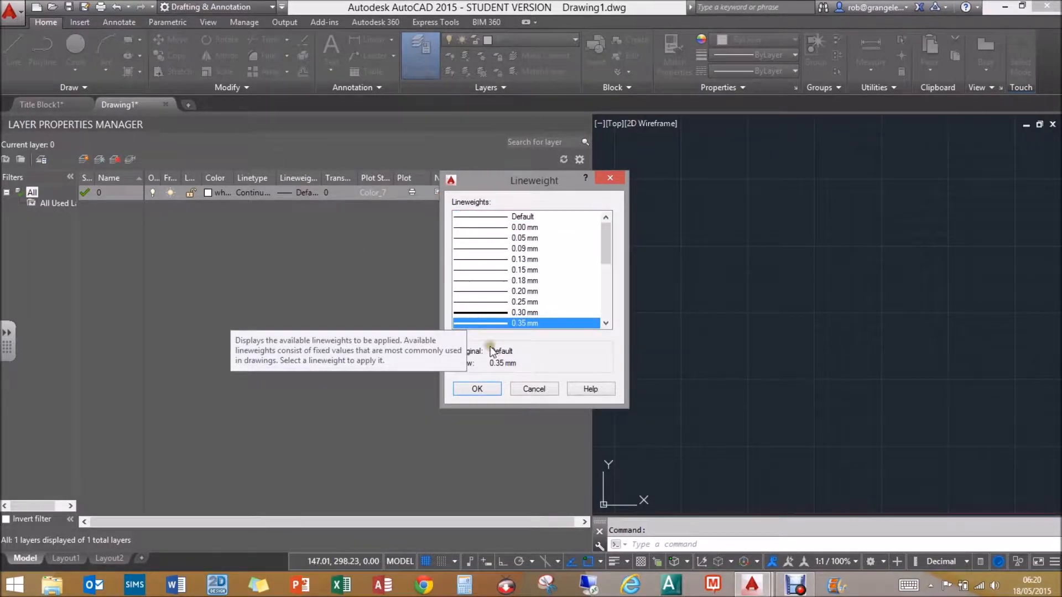
click(478, 389)
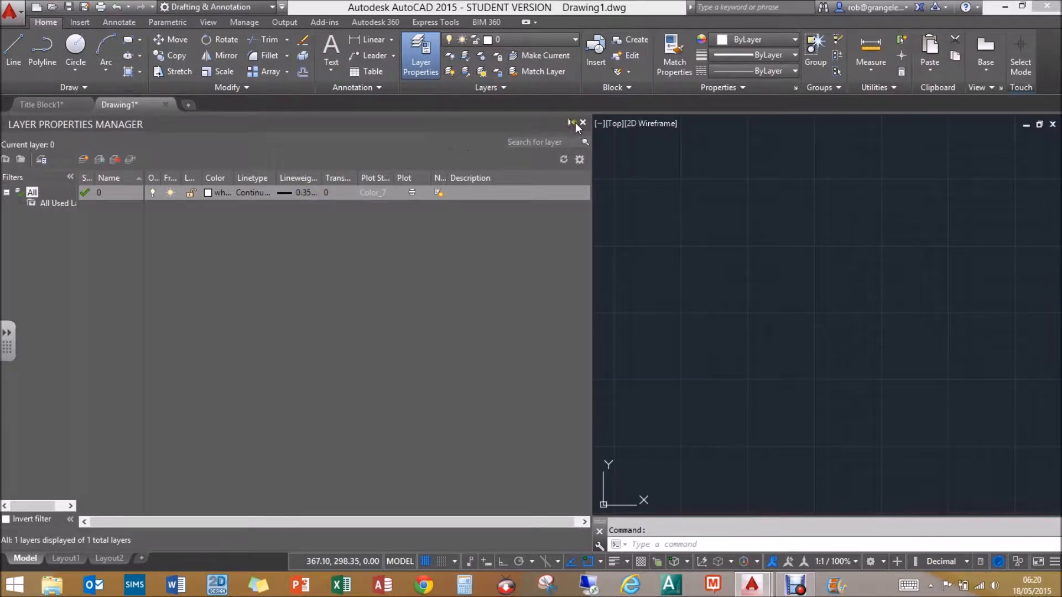
click(583, 122)
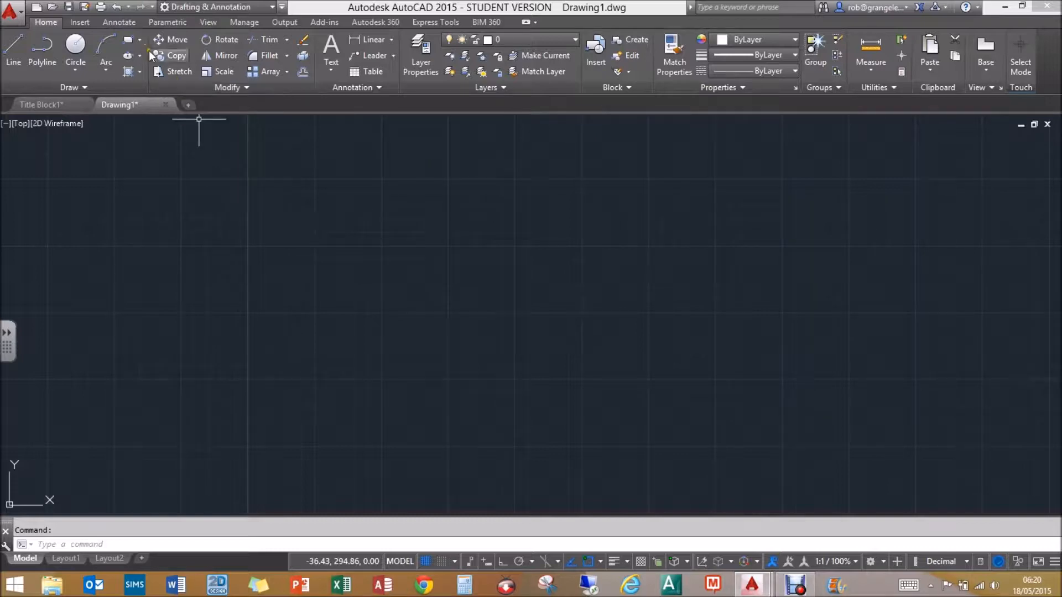
Draw the border rectangle from corner 10,10 to opposite corner 410,287.
click(130, 40)
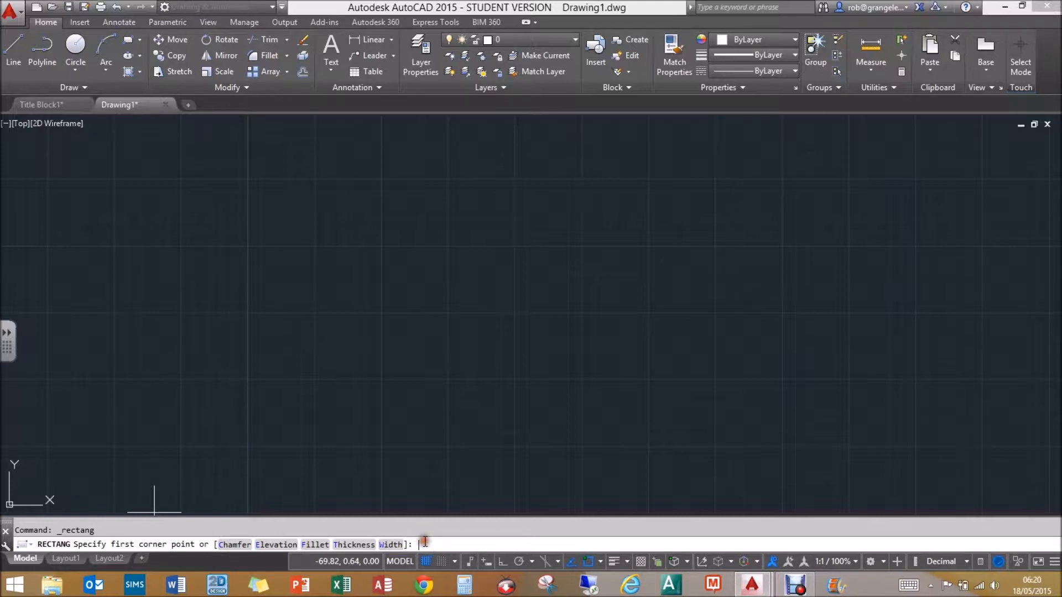
text(10,10)
key(Return)
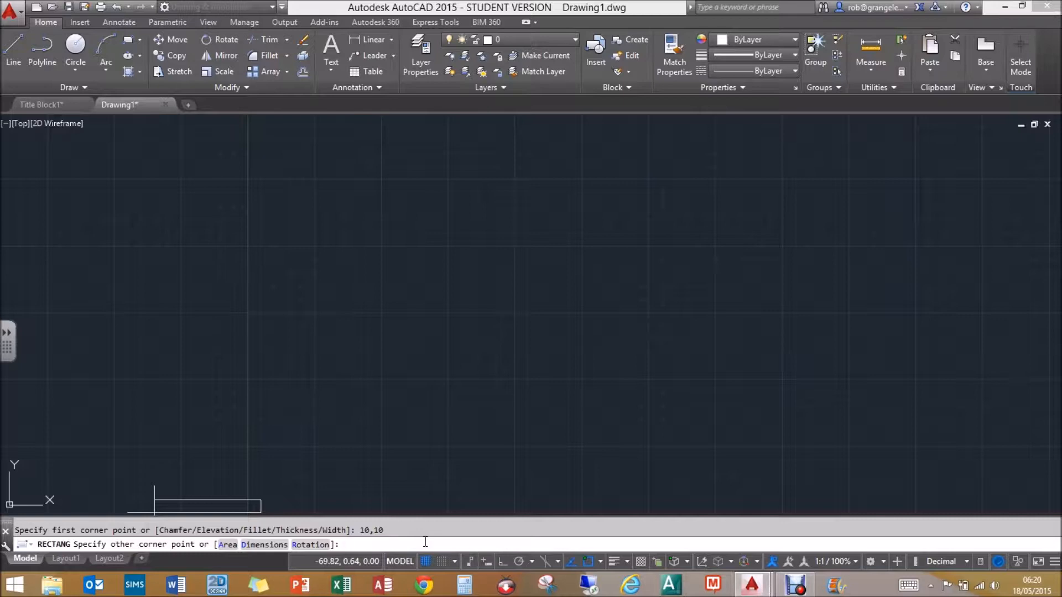
text(410,287)
key(Return)
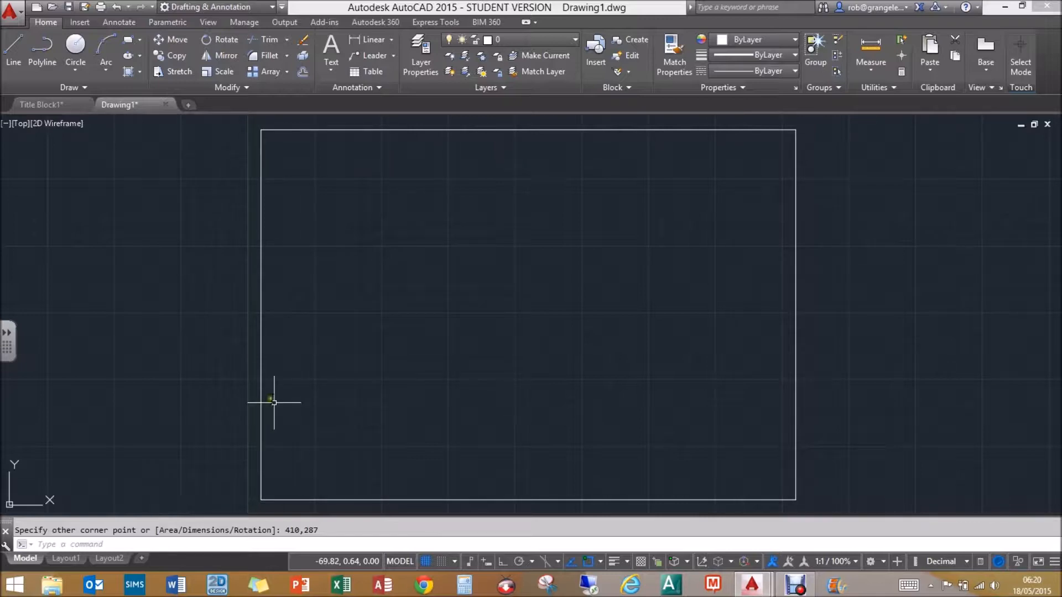
Draw a horizontal line across the lower part of the border from 10,40 to 410,40.
click(14, 51)
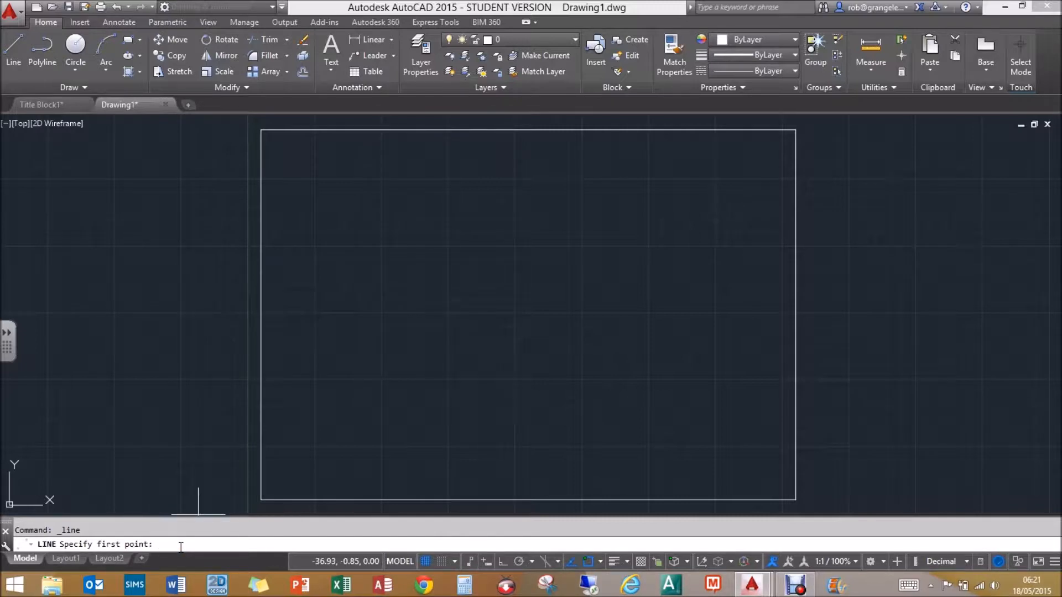
text(10,40)
key(Return)
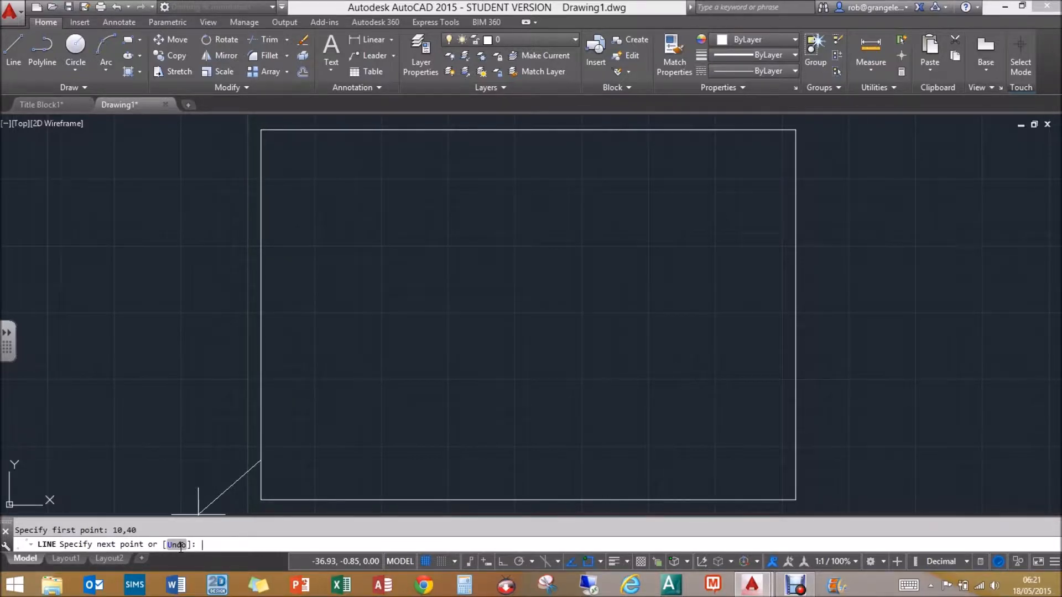
text(410,40)
key(Return)
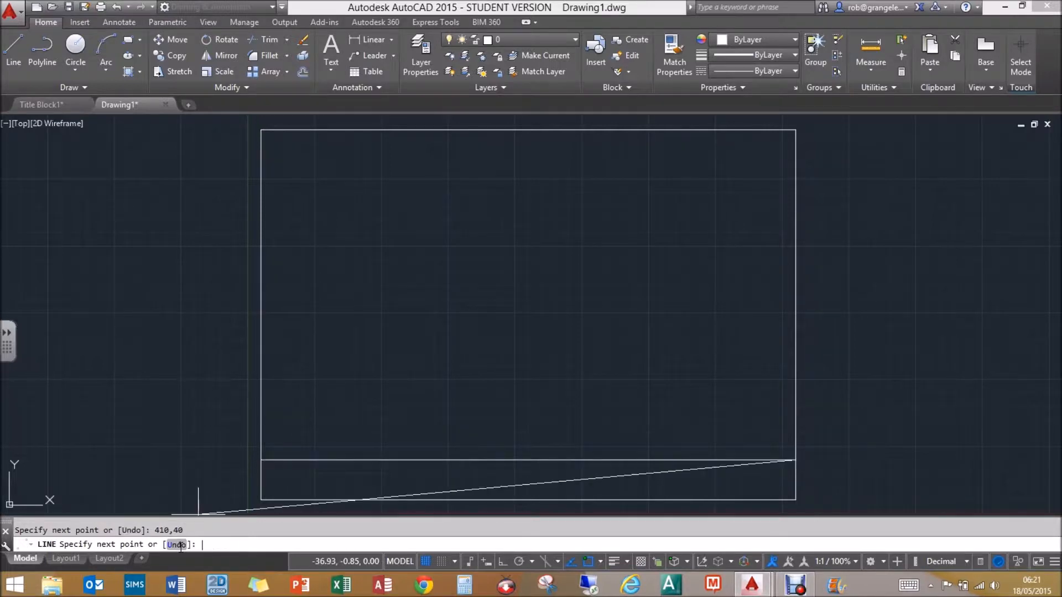
key(Return)
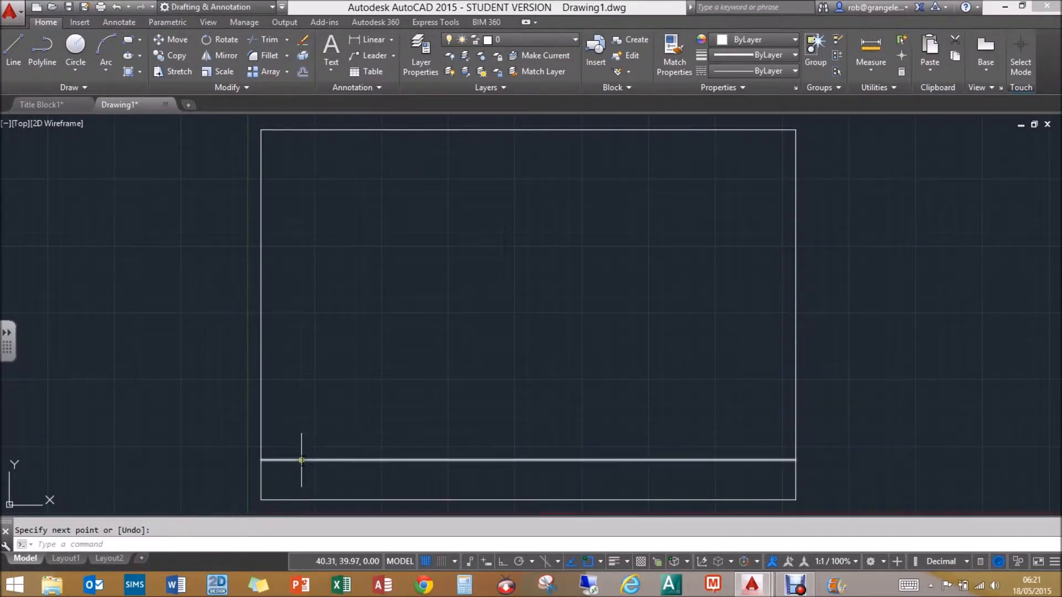
Use the Rectangle command with corners 95,20 and 410,20 to add a flat horizontal divider in the title block strip.
click(129, 41)
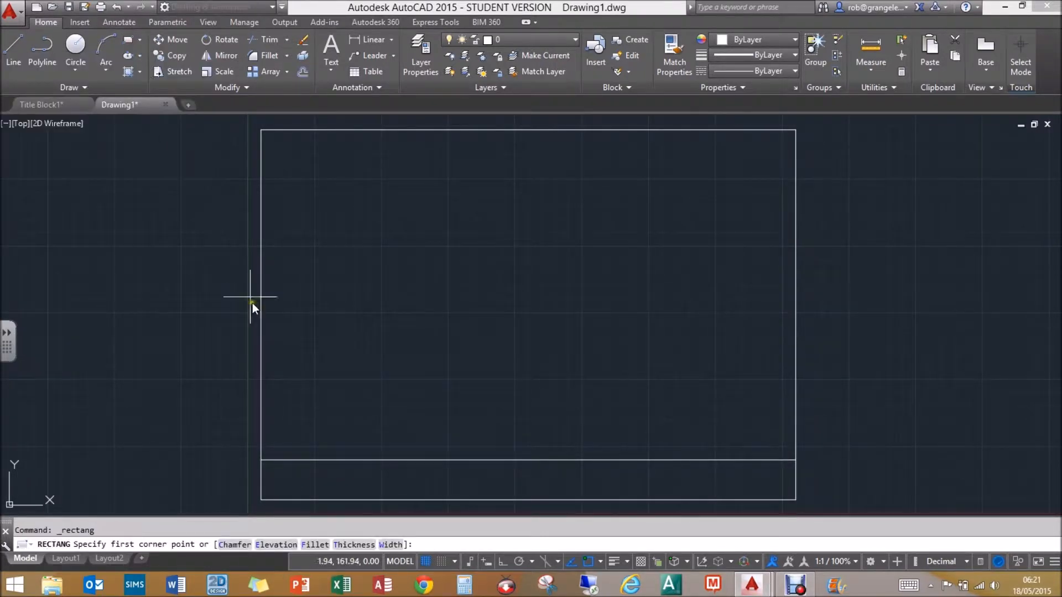
click(441, 528)
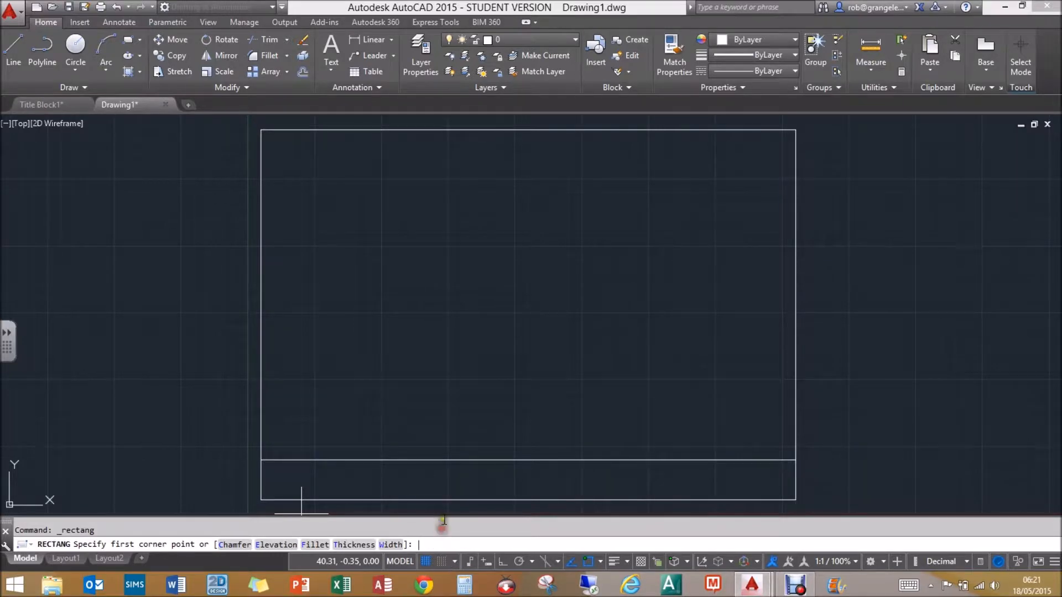
text(95,20)
key(Return)
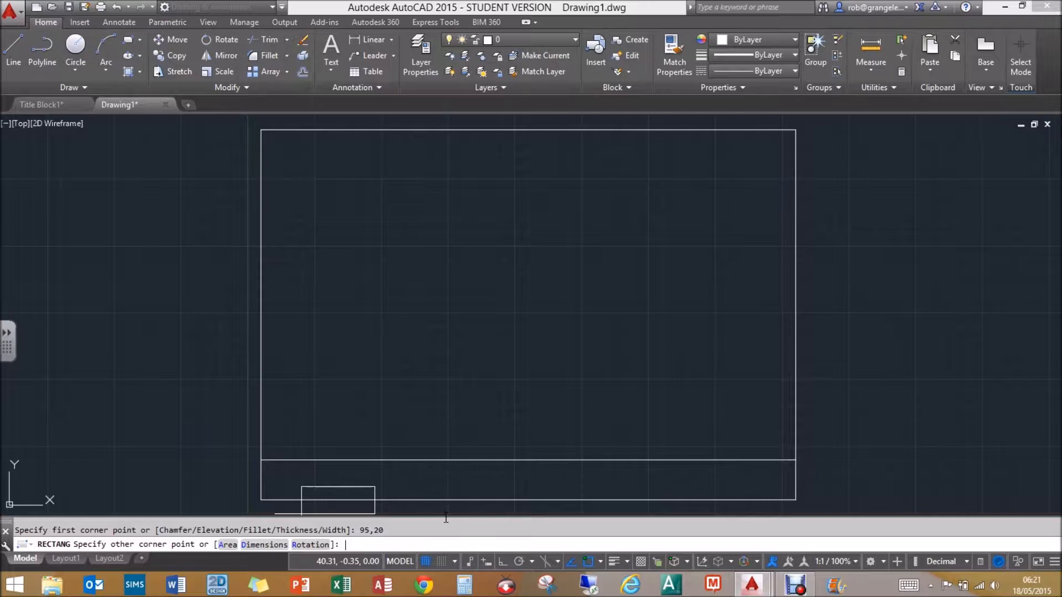
text(410,20)
key(Return)
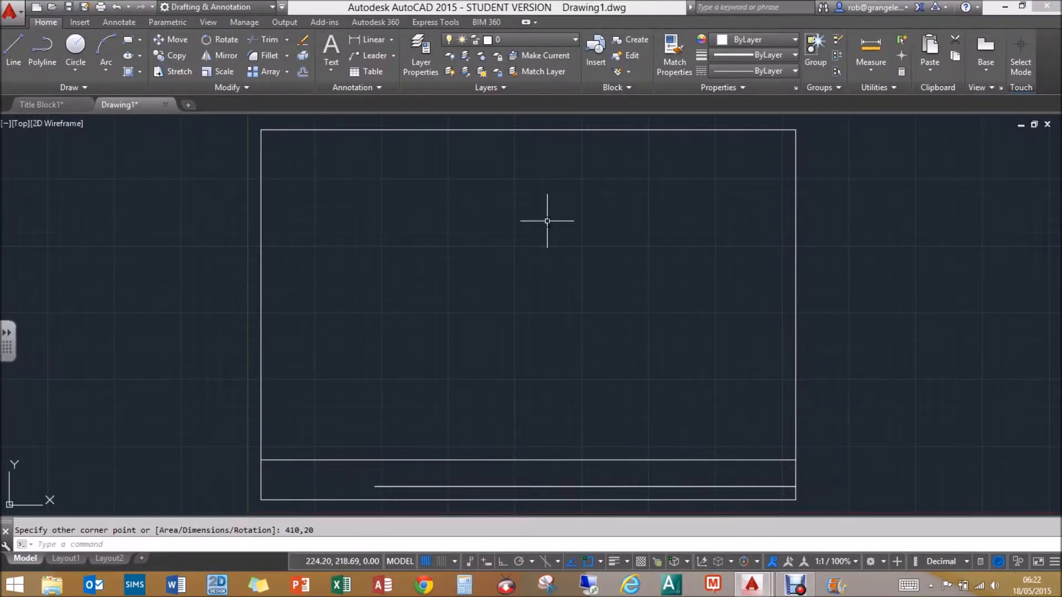
Draw a horizontal title block line from 180,30 to the border's right edge at 410,30.
click(18, 44)
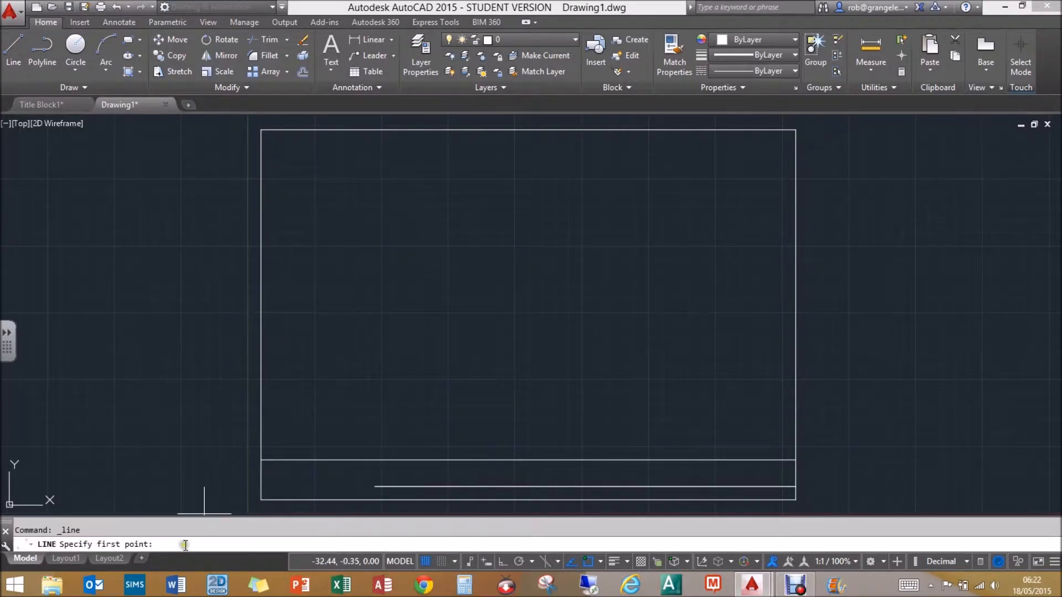
text(180,30)
key(Return)
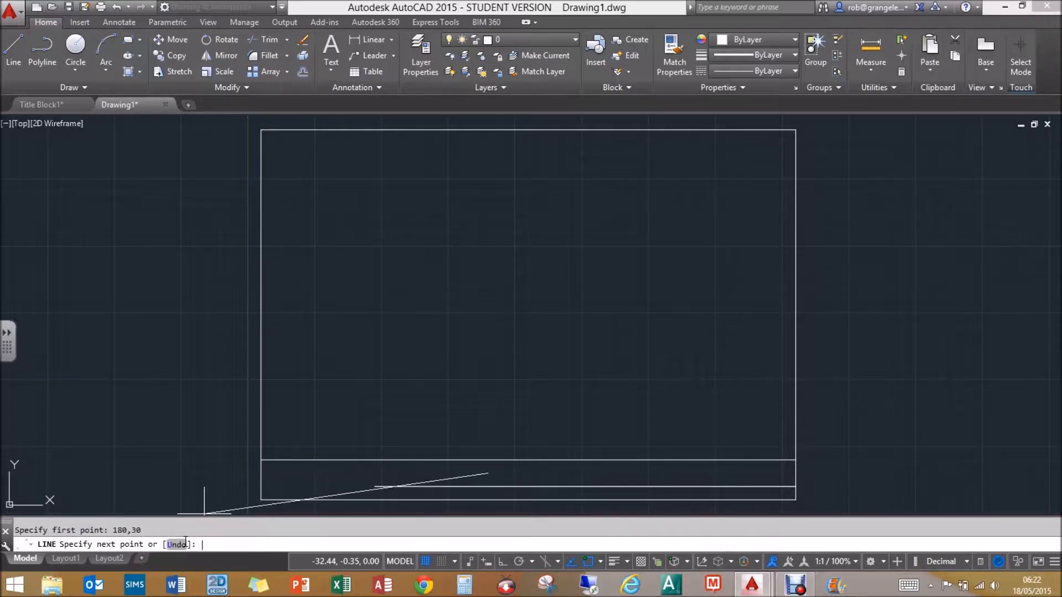
text(410,30)
key(Return)
key(Return)
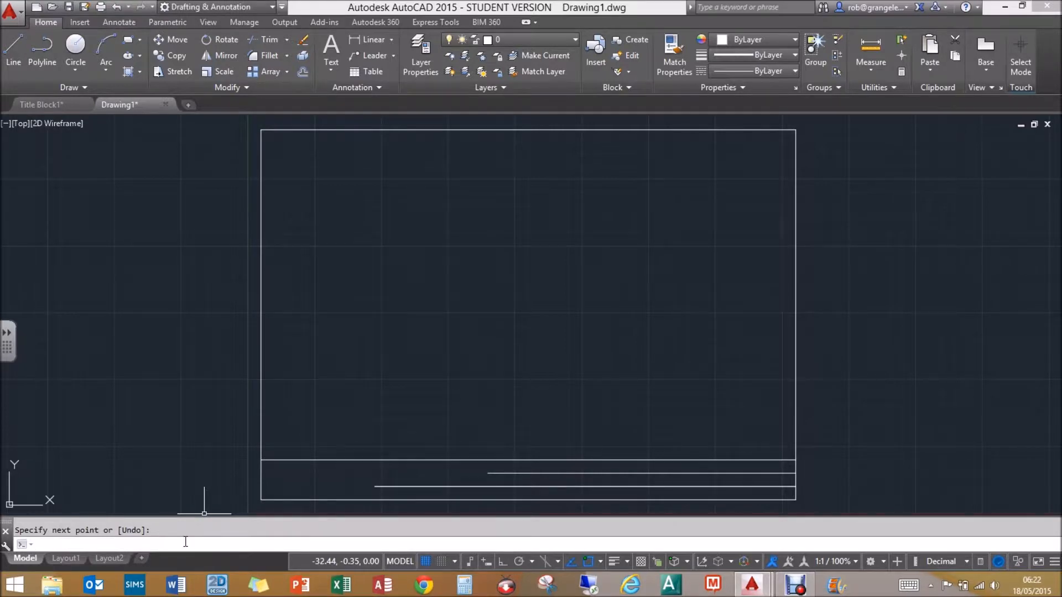
Draw a vertical title block divider from 95,40 down to 95,10.
click(14, 53)
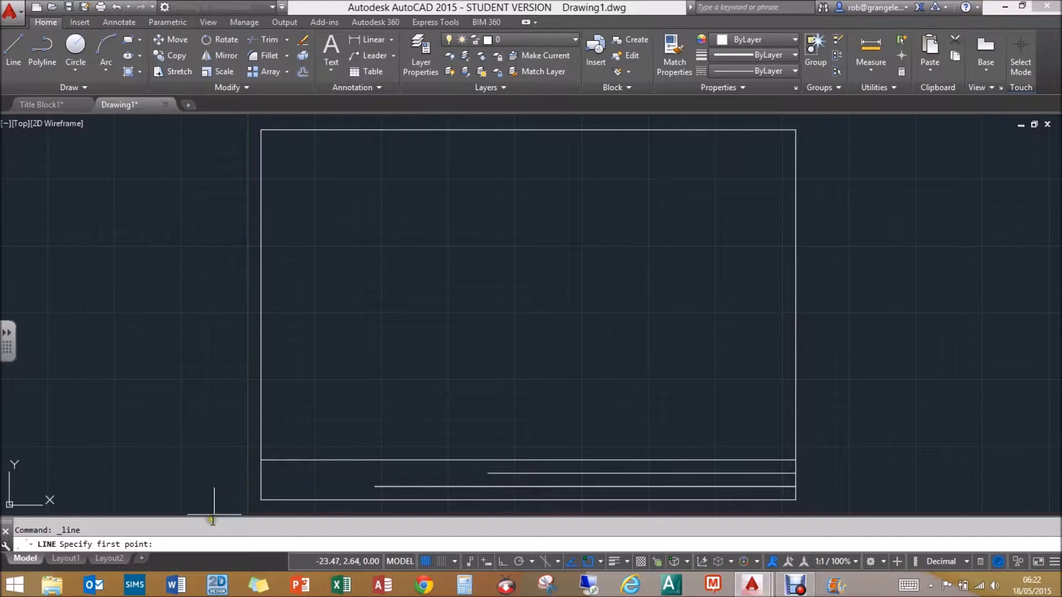
text(95,40)
key(Return)
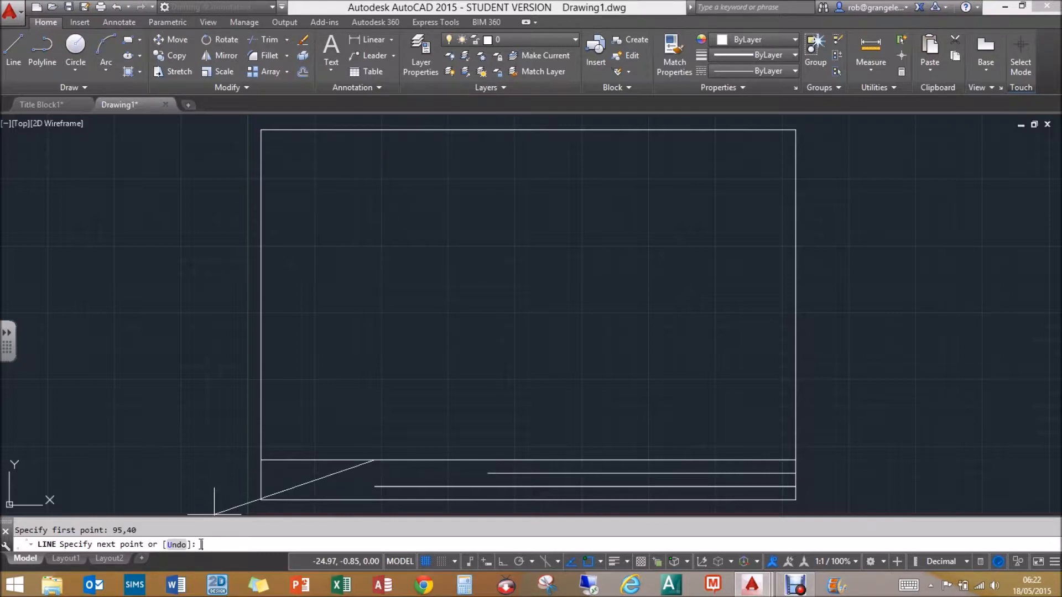
text(95,10)
key(Return)
key(Return)
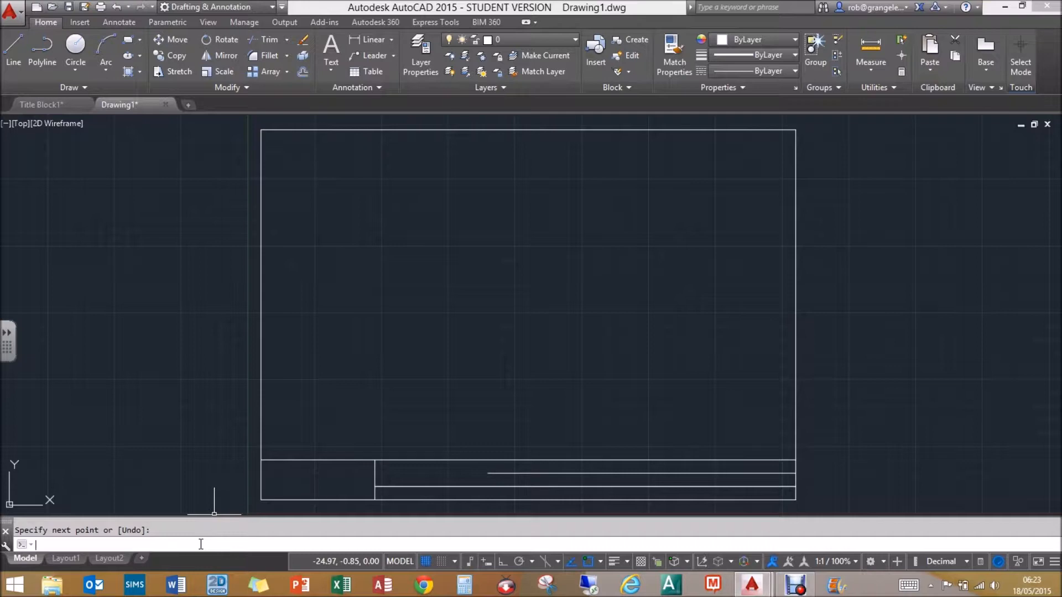
Draw a vertical title block divider from 265,10 up to 265,40.
key(Return)
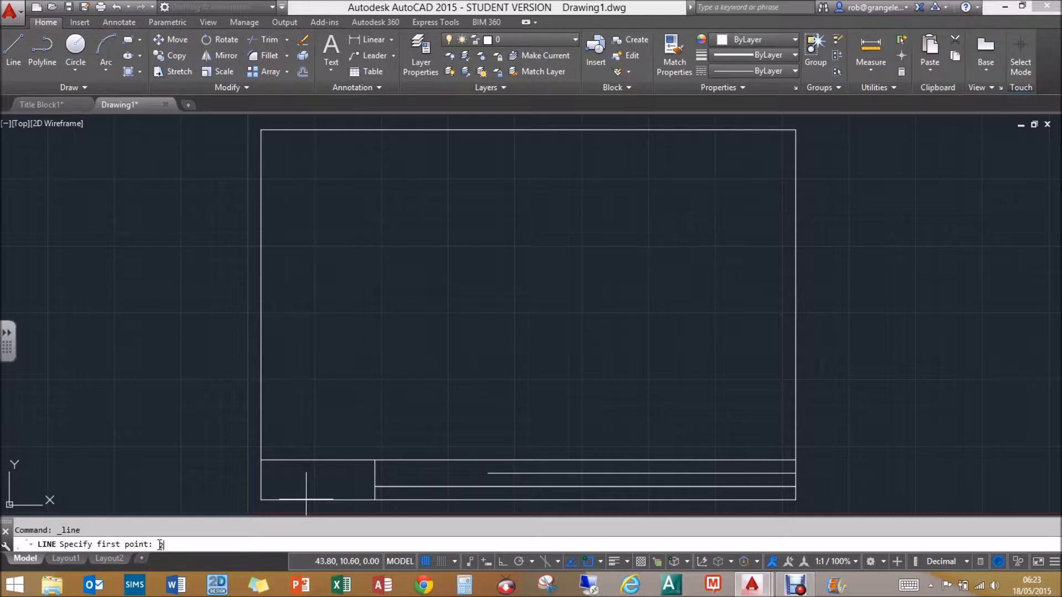
text(65,10)
key(Return)
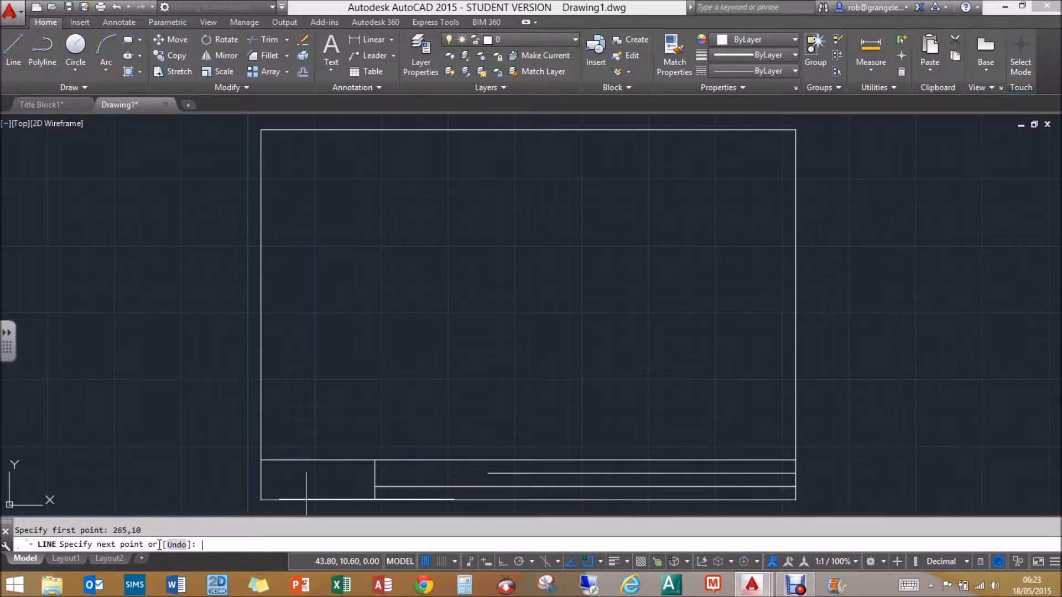
text(265,40)
key(Return)
key(Return)
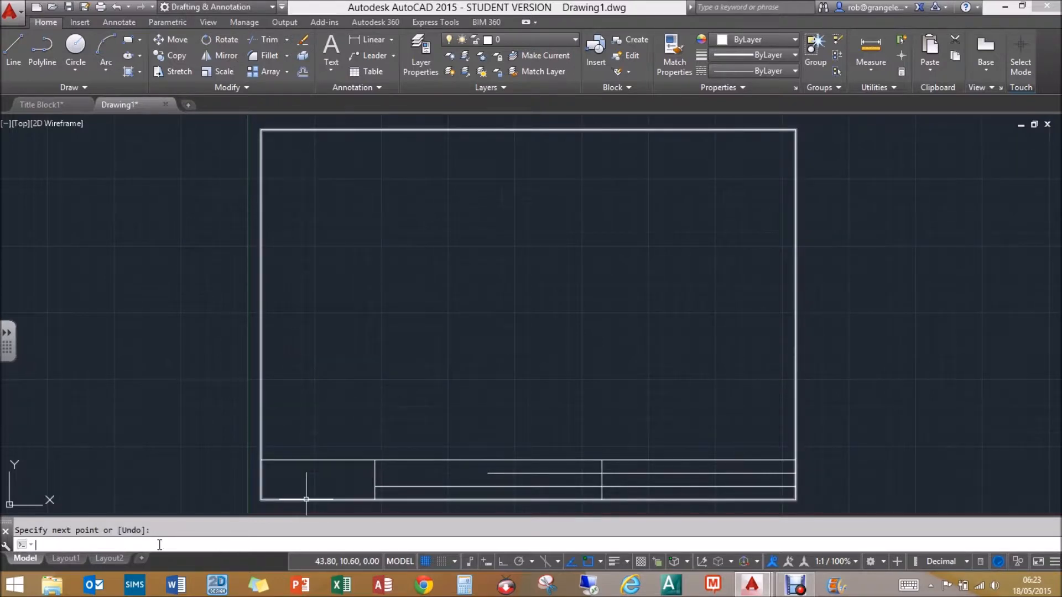
Draw a vertical title block divider from 180,10 up to 180,40.
click(13, 47)
text(18)
text(,10)
key(Return)
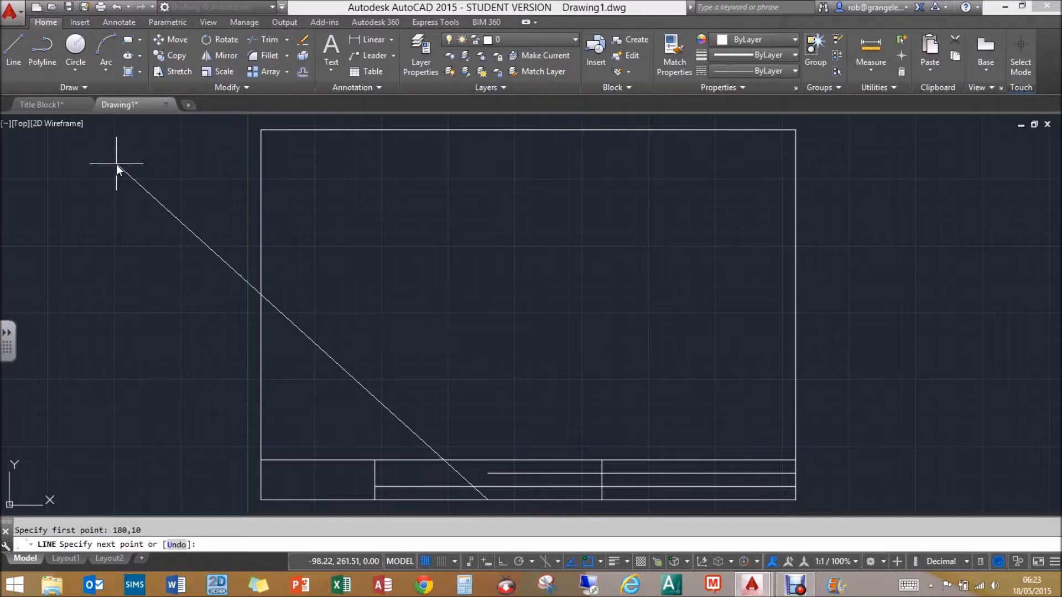
text(180,40)
key(Return)
key(Return)
key(Return)
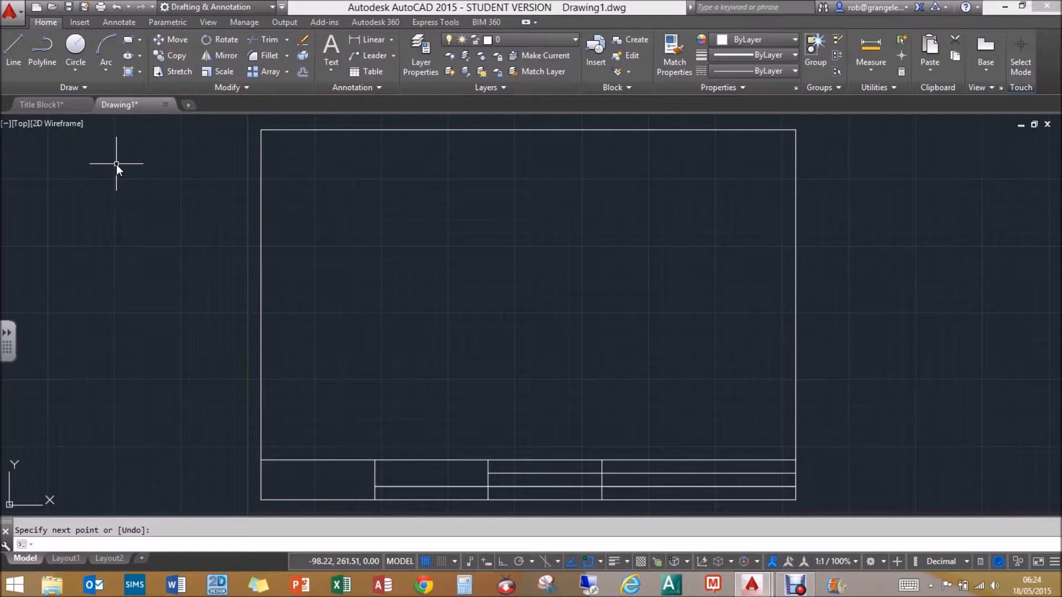
Set the Standard text style's height to 6 and apply the change.
click(121, 23)
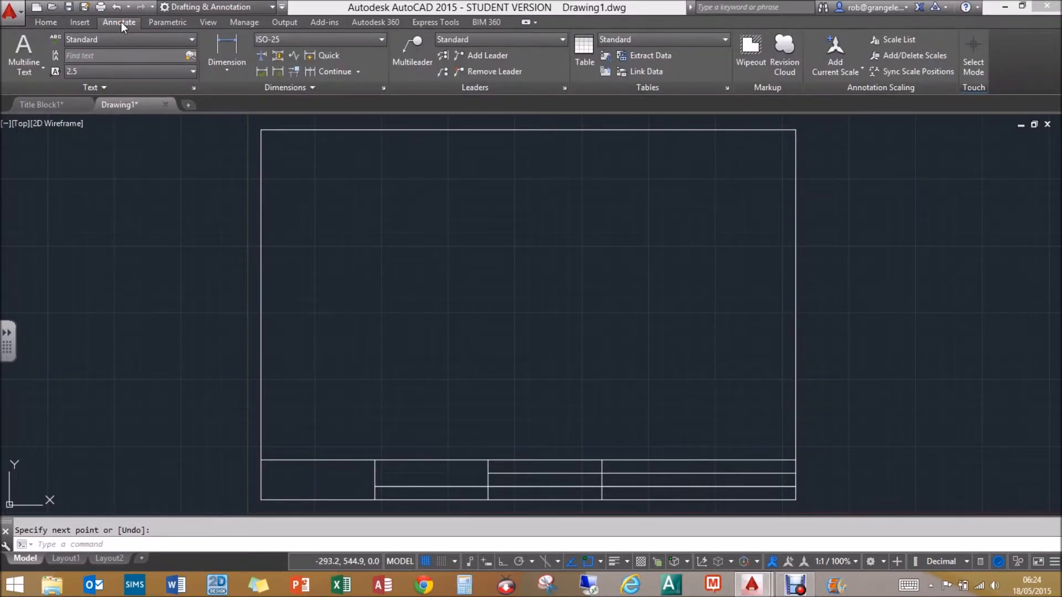
click(194, 88)
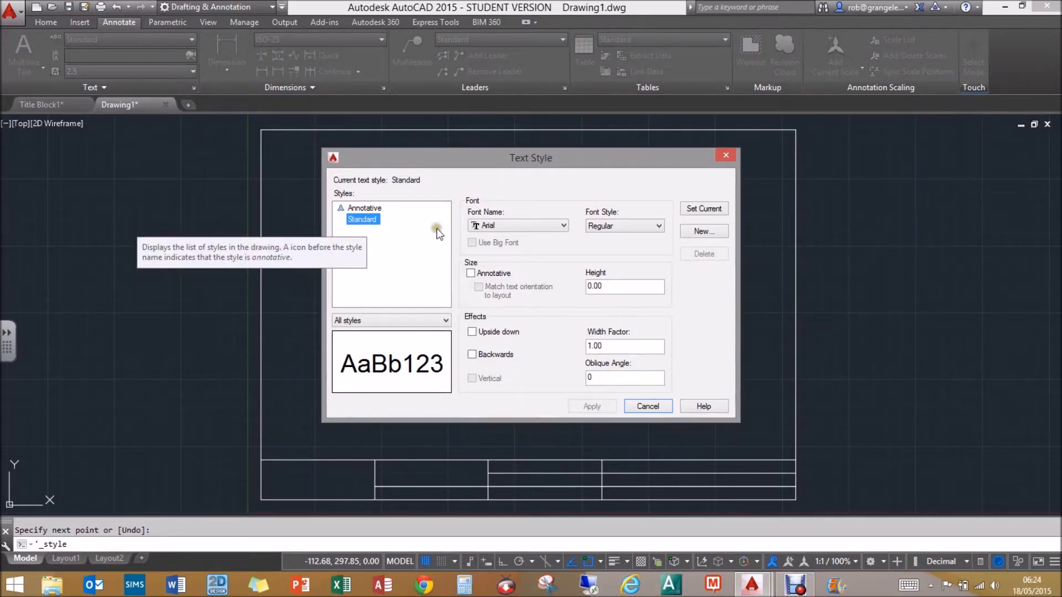
drag(605, 287, 586, 287)
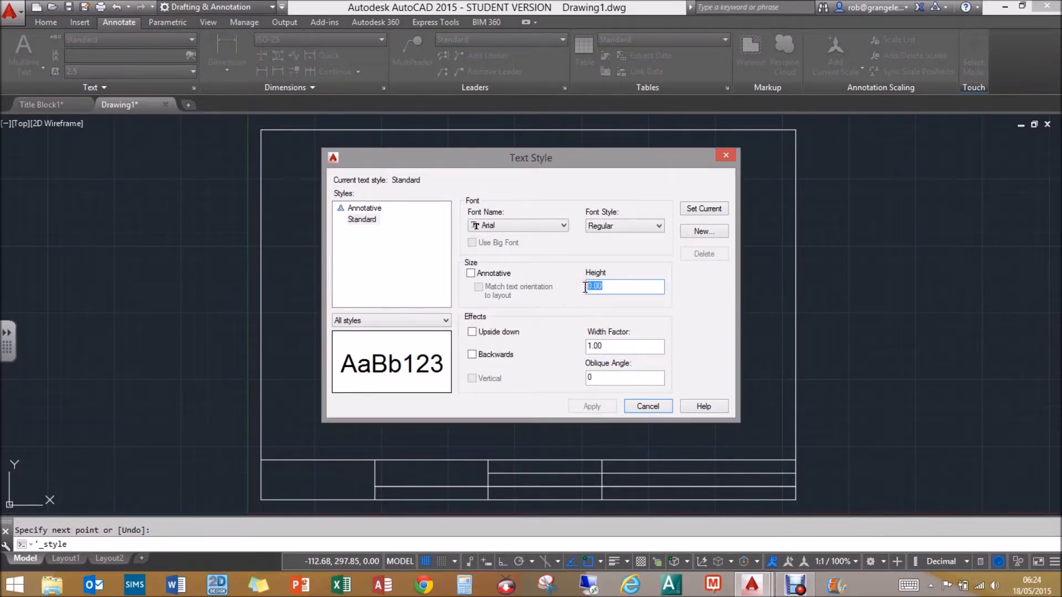
text(6)
click(597, 406)
click(652, 407)
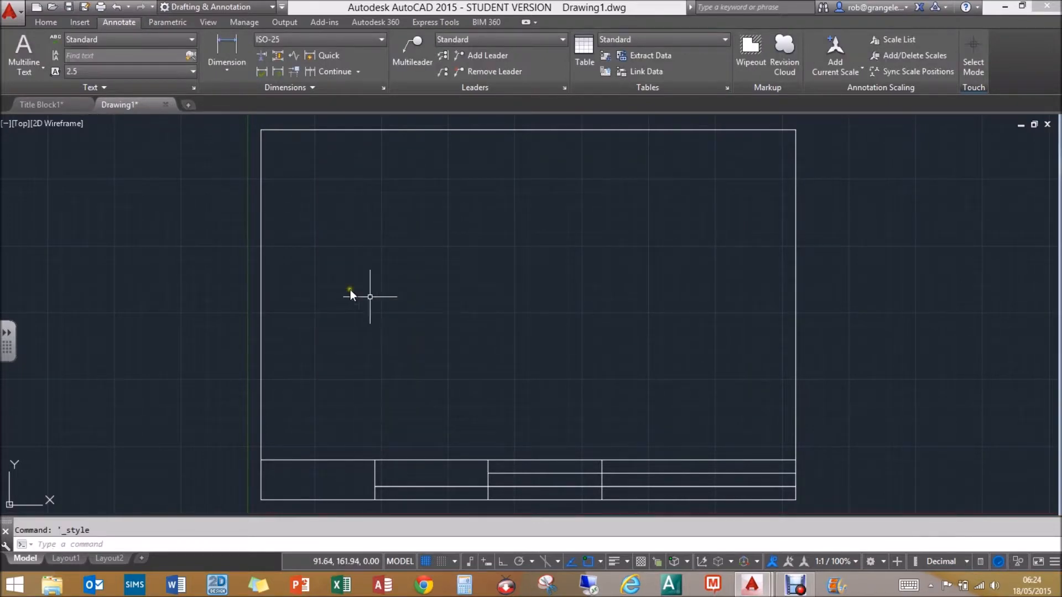
Add the multiline text "All Dimensions in mm unless stated" in the empty sheet area, widening it to wrap onto three lines.
click(44, 67)
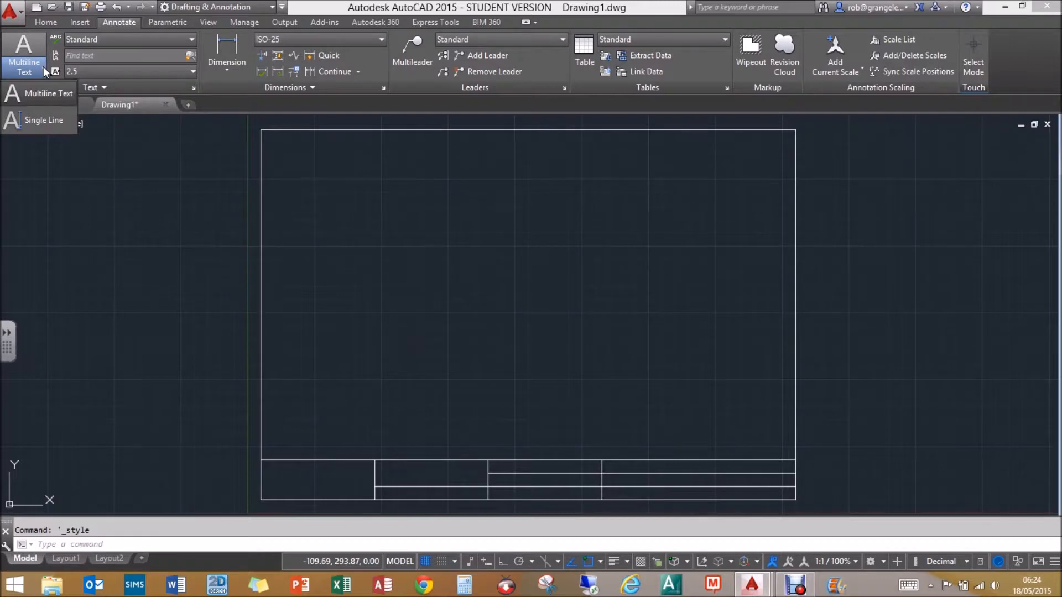
click(40, 96)
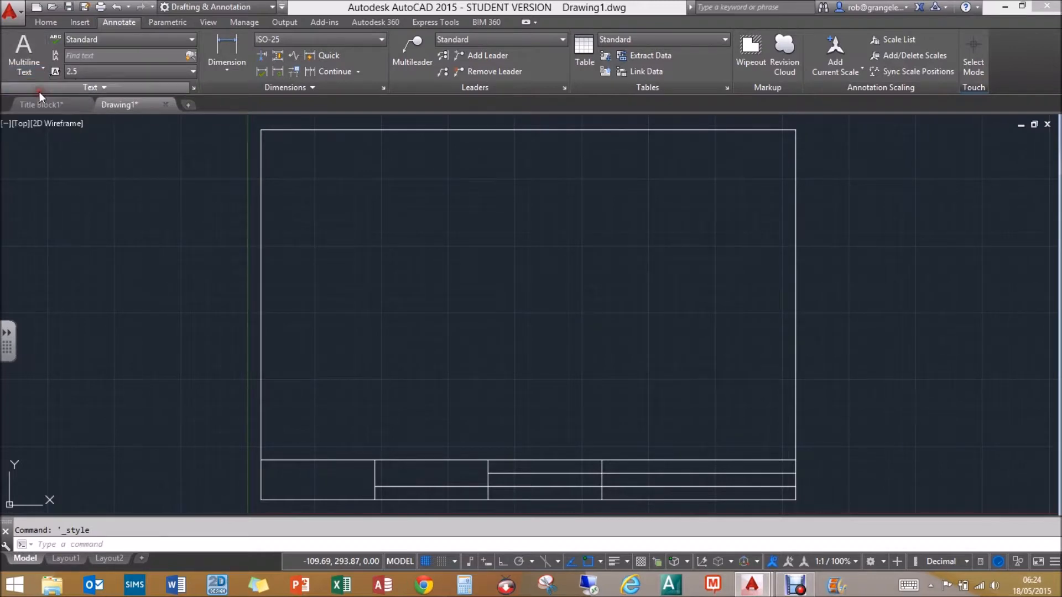
click(360, 206)
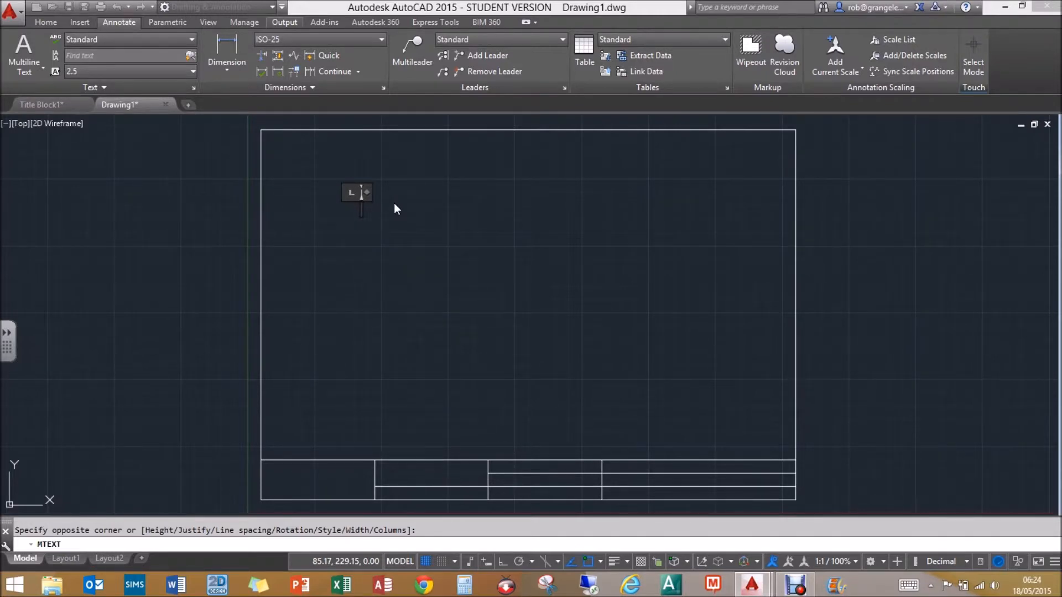
text(All Dimen)
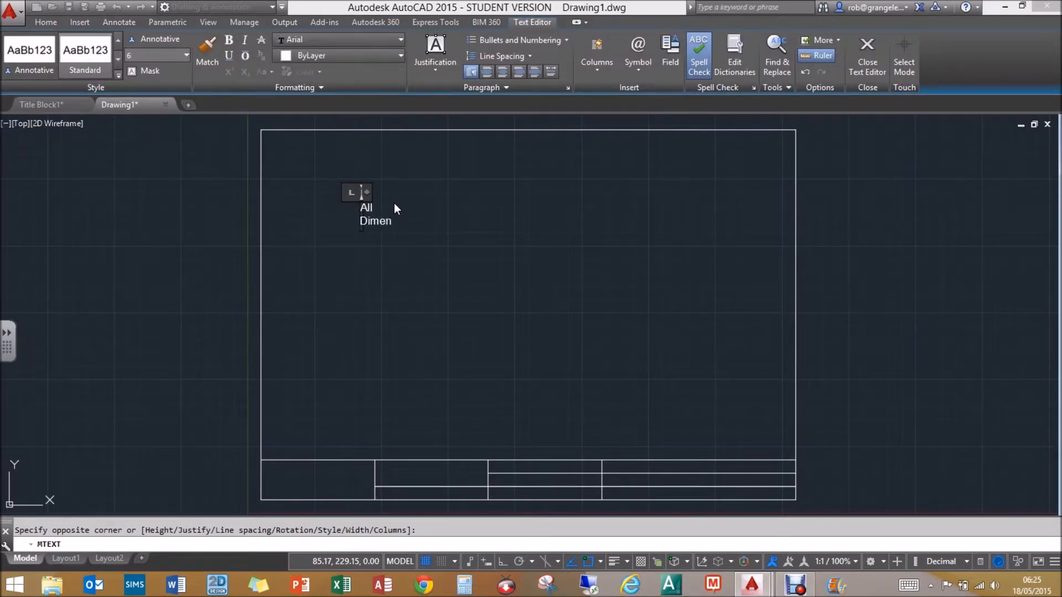
text(sions in mm unless stated)
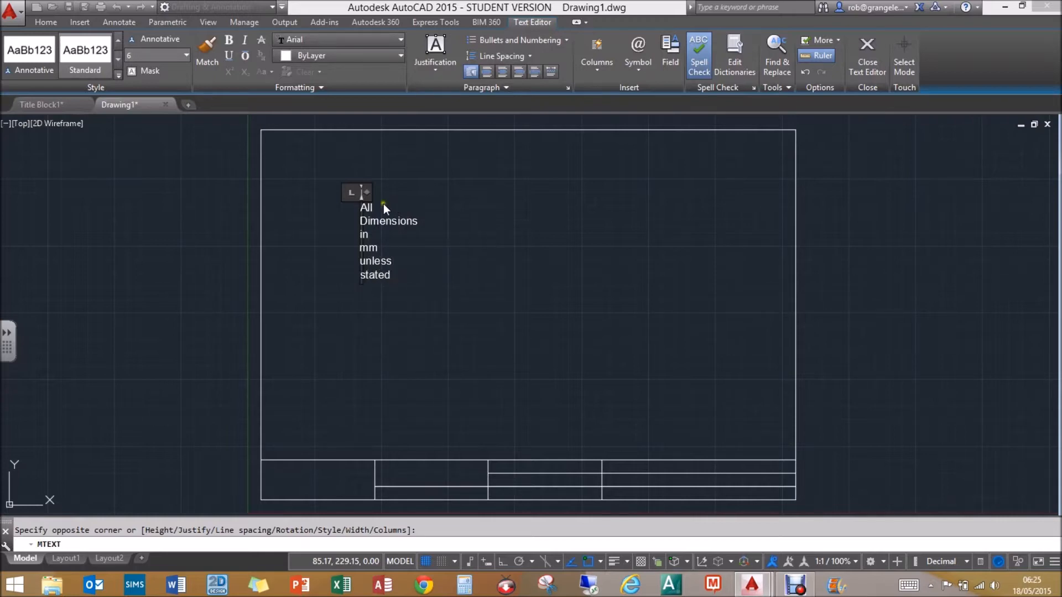
drag(366, 192, 450, 201)
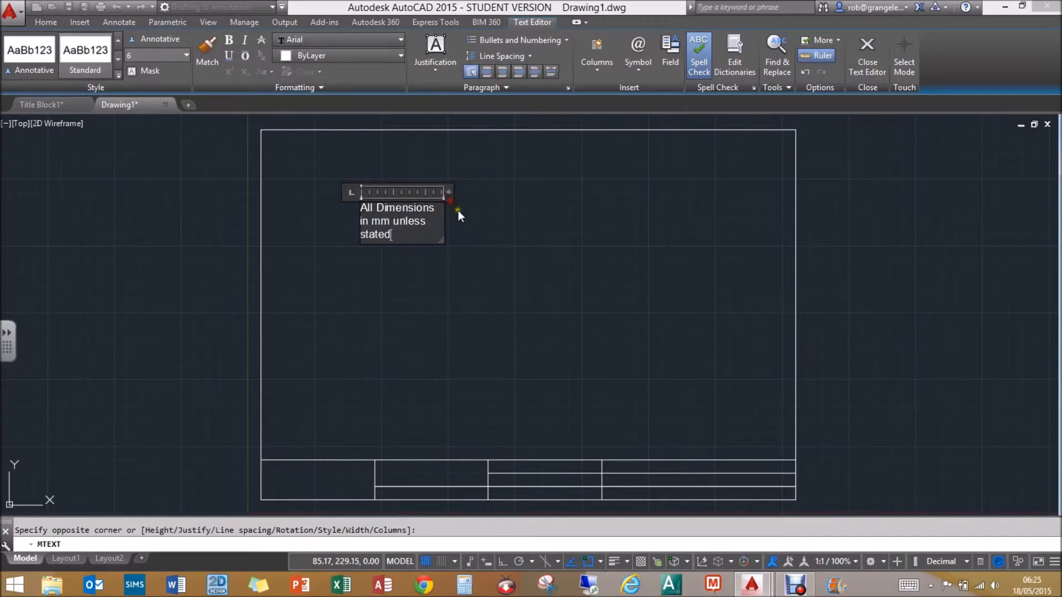
click(470, 218)
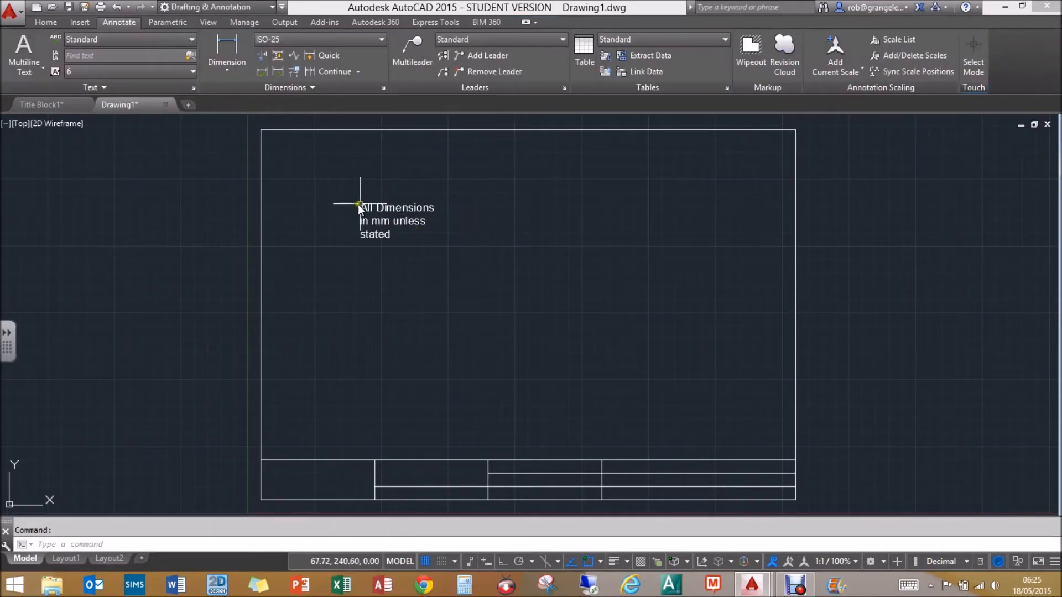
Nudge the dimensions note down and left into the leftmost cell of the title block, then deselect it.
click(381, 211)
drag(381, 210, 383, 210)
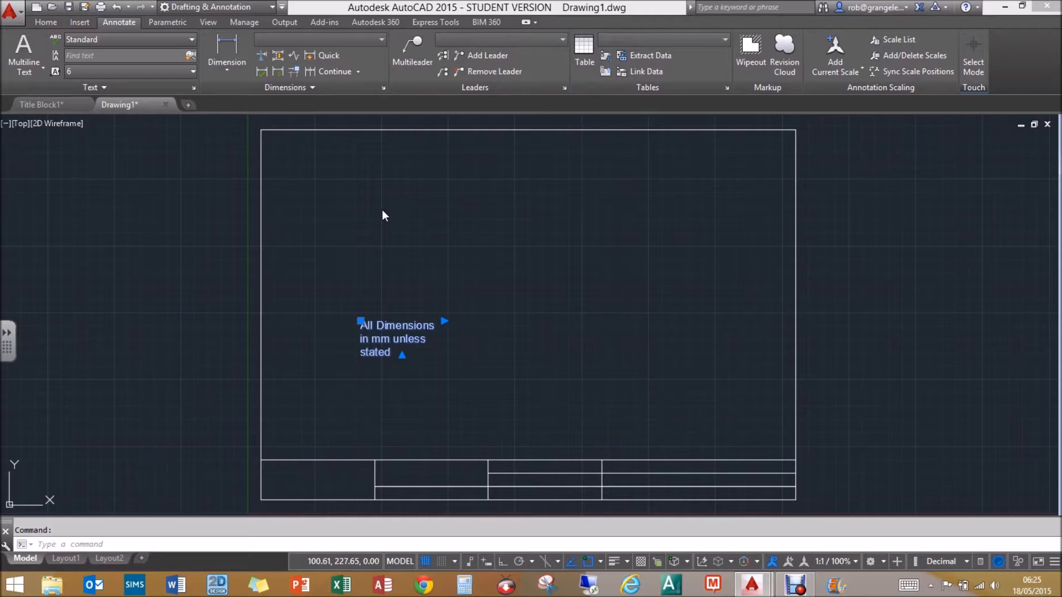
key(ctrl+Down)
key(ctrl+Down)
key(ctrl+Down)
key(ctrl+Down)
key(ctrl+Down)
key(ctrl+Down)
key(ctrl+Down)
key(ctrl+Down)
key(ctrl+Down)
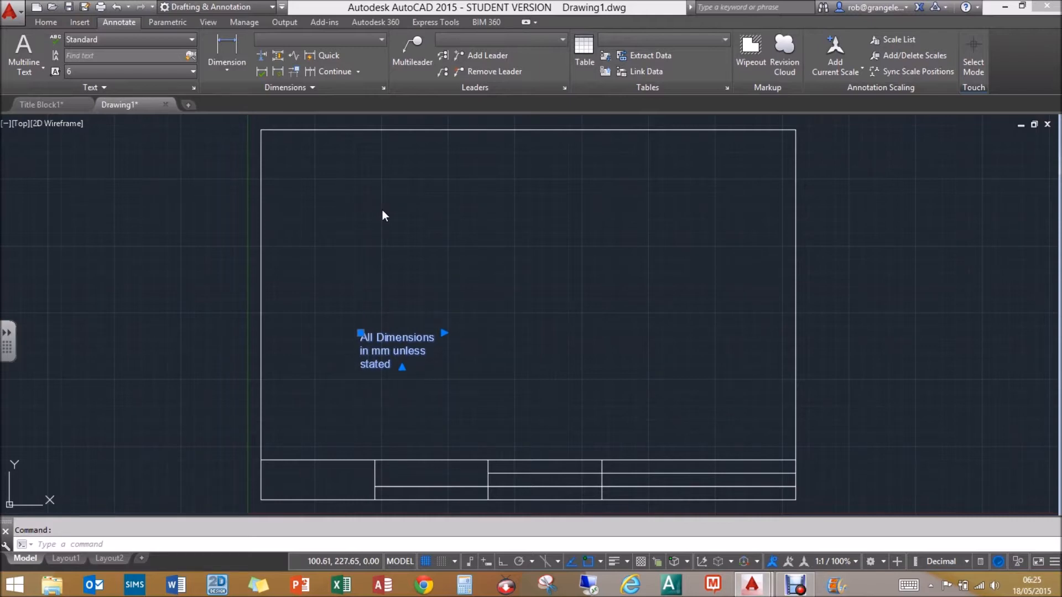
key(ctrl+Down)
key(ctrl+Down)
key(ctrl+Down)
key(ctrl+Down)
key(ctrl+Down)
key(ctrl+Down)
key(ctrl+Down)
key(ctrl+Down)
key(ctrl+Down)
key(ctrl+Down)
key(ctrl+Down)
key(ctrl+Down)
key(ctrl+Down)
key(ctrl+Down)
key(ctrl+Down)
key(ctrl+Down)
key(ctrl+Down)
key(ctrl+Down)
key(ctrl+Down)
key(ctrl+Down)
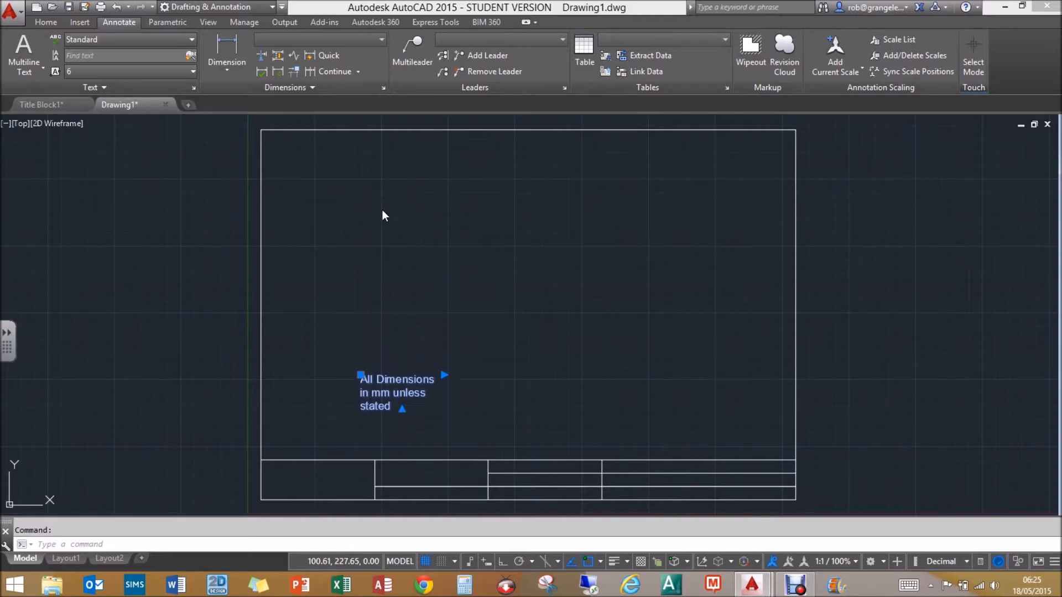
key(ctrl+Down)
key(ctrl+Down)
key(ctrl+Down)
key(ctrl+Down)
key(ctrl+Down)
key(ctrl+Down)
key(ctrl+Down)
key(ctrl+Down)
key(ctrl+Down)
key(ctrl+Down)
key(ctrl+Down)
key(ctrl+Down)
key(ctrl+Down)
key(ctrl+Down)
key(ctrl+Down)
key(ctrl+Down)
key(ctrl+Down)
key(ctrl+Down)
key(ctrl+Down)
key(ctrl+Down)
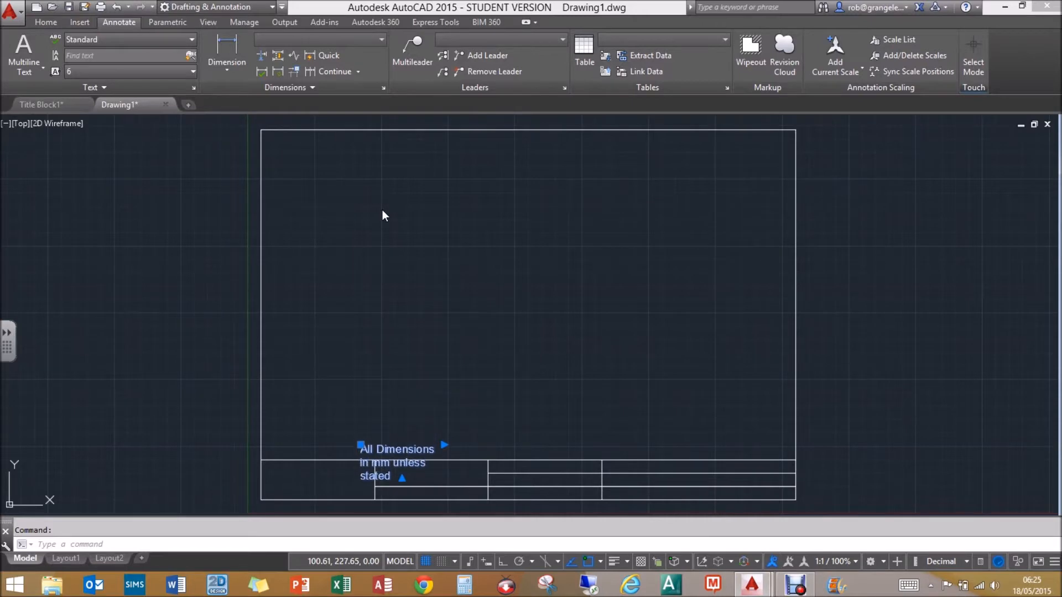
key(ctrl+Down)
key(ctrl+Down)
key(ctrl+Down)
key(ctrl+Down)
key(ctrl+Down)
key(ctrl+Down)
key(ctrl+Down)
key(ctrl+Down)
key(ctrl+Down)
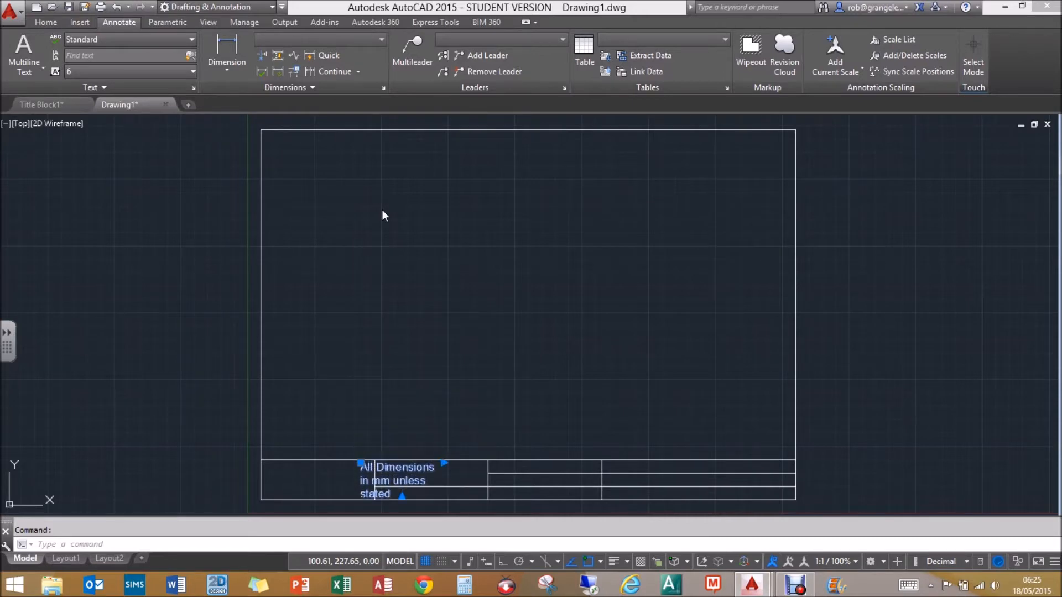
key(ctrl+Left)
key(ctrl+Left)
key(ctrl+Left)
key(ctrl+Left)
key(ctrl+Left)
key(ctrl+Left)
key(ctrl+Left)
key(ctrl+Left)
key(ctrl+Left)
key(ctrl+Left)
key(ctrl+Left)
key(ctrl+Left)
key(ctrl+Left)
key(ctrl+Left)
key(ctrl+Left)
key(ctrl+Left)
key(ctrl+Left)
key(ctrl+Left)
key(ctrl+Left)
key(ctrl+Left)
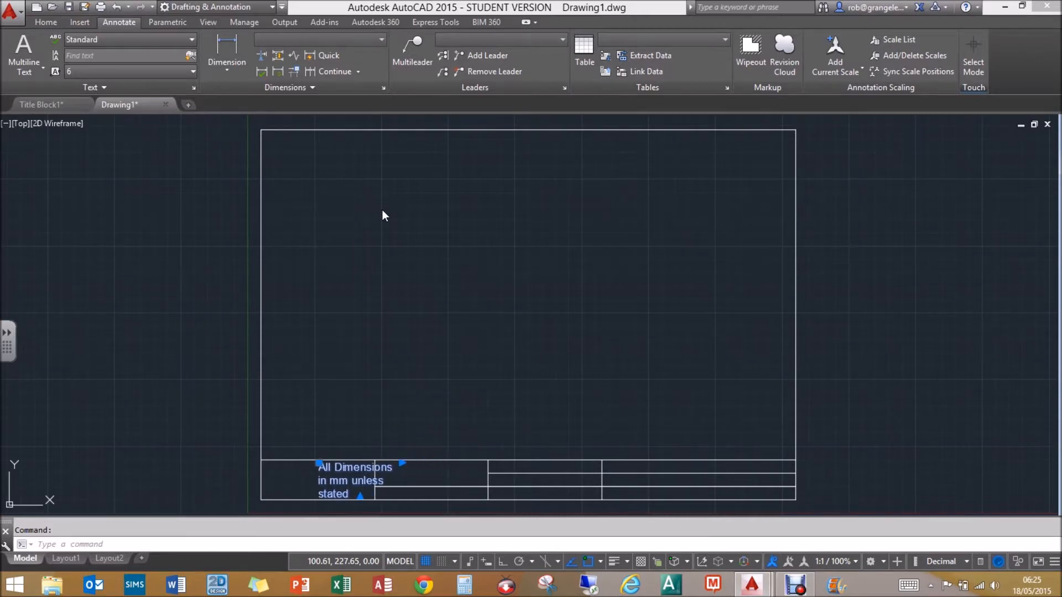
key(ctrl+Left)
key(ctrl+Left)
key(ctrl+Left)
key(ctrl+Left)
key(ctrl+Left)
key(ctrl+Left)
key(ctrl+Left)
key(ctrl+Left)
key(ctrl+Left)
key(ctrl+Left)
key(ctrl+Left)
key(ctrl+Left)
key(ctrl+Left)
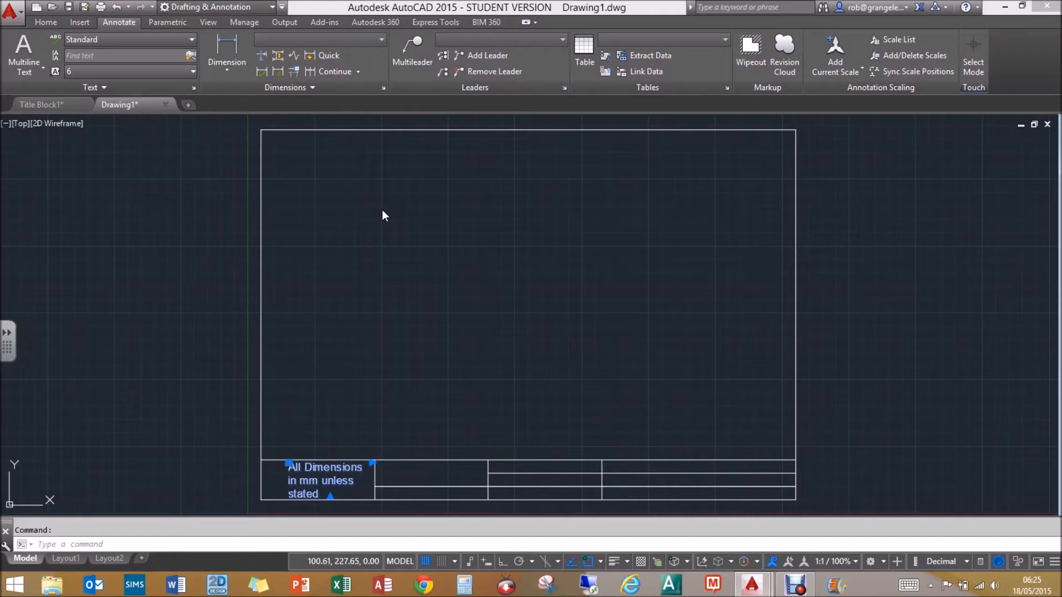
key(ctrl+Left)
key(ctrl+Left)
key(ctrl+Left)
key(ctrl+Left)
key(ctrl+Left)
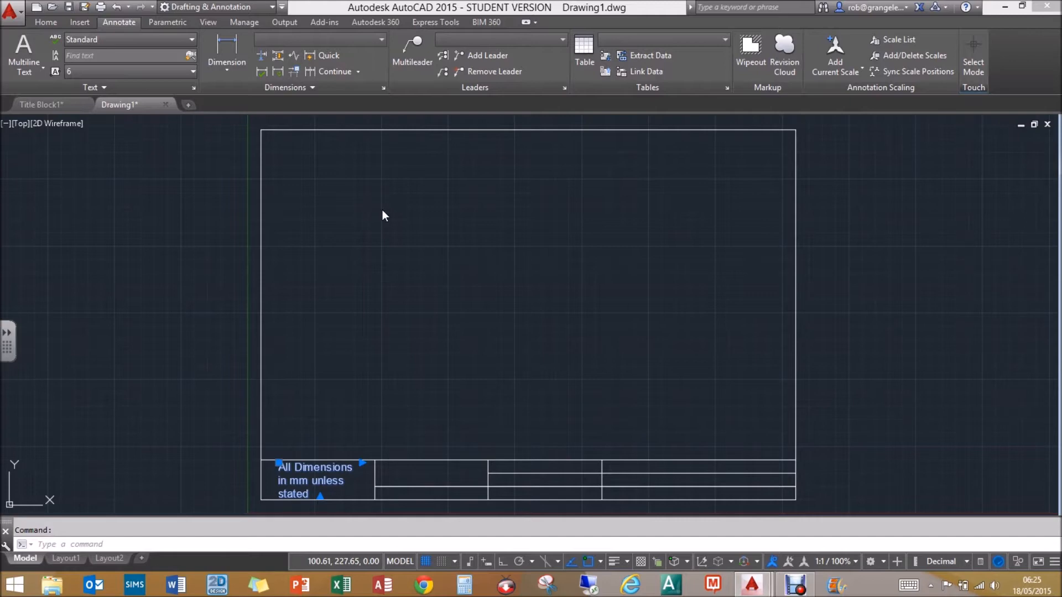
key(Escape)
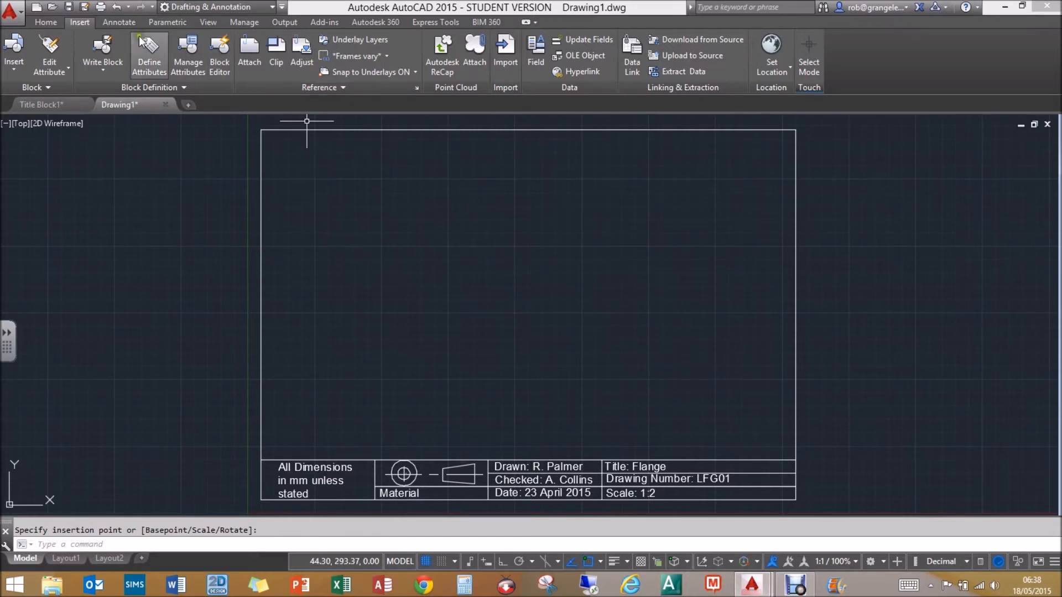
Start a Write Block and pick the border's lower-left corner at 10,10 as the insertion base point.
click(102, 69)
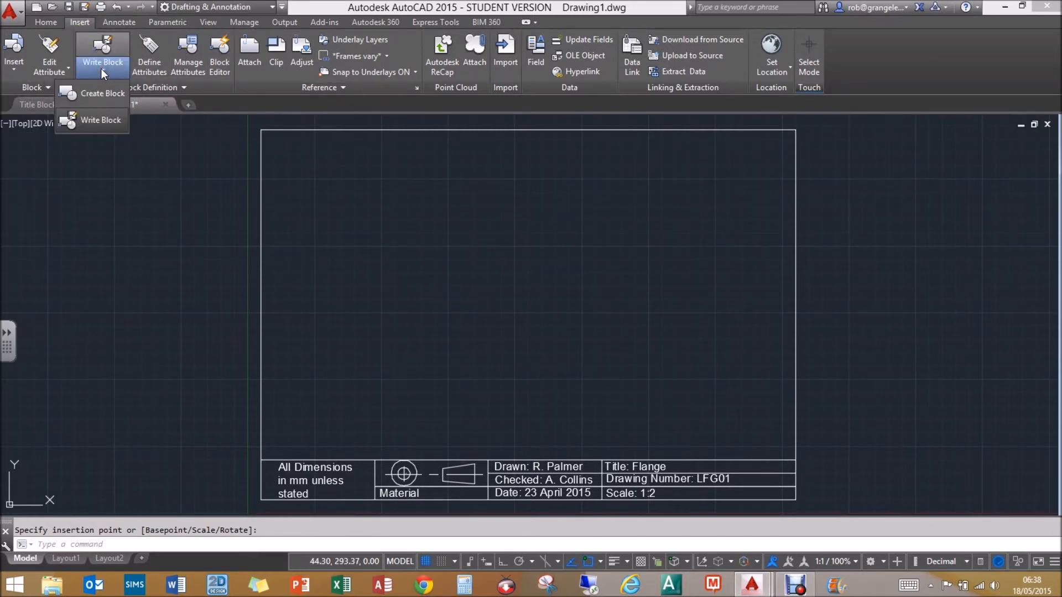
click(100, 122)
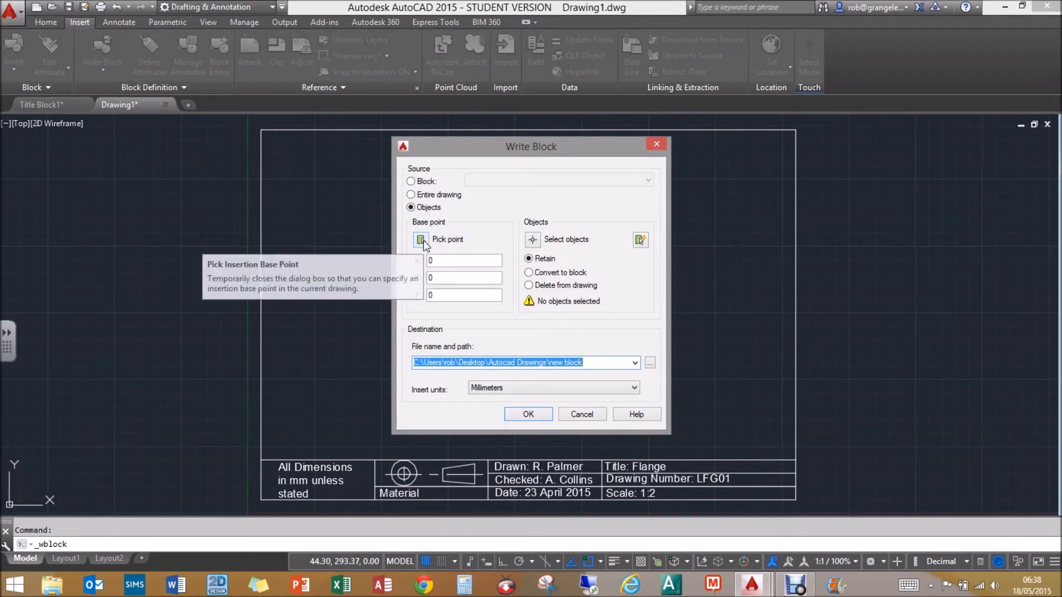
click(421, 240)
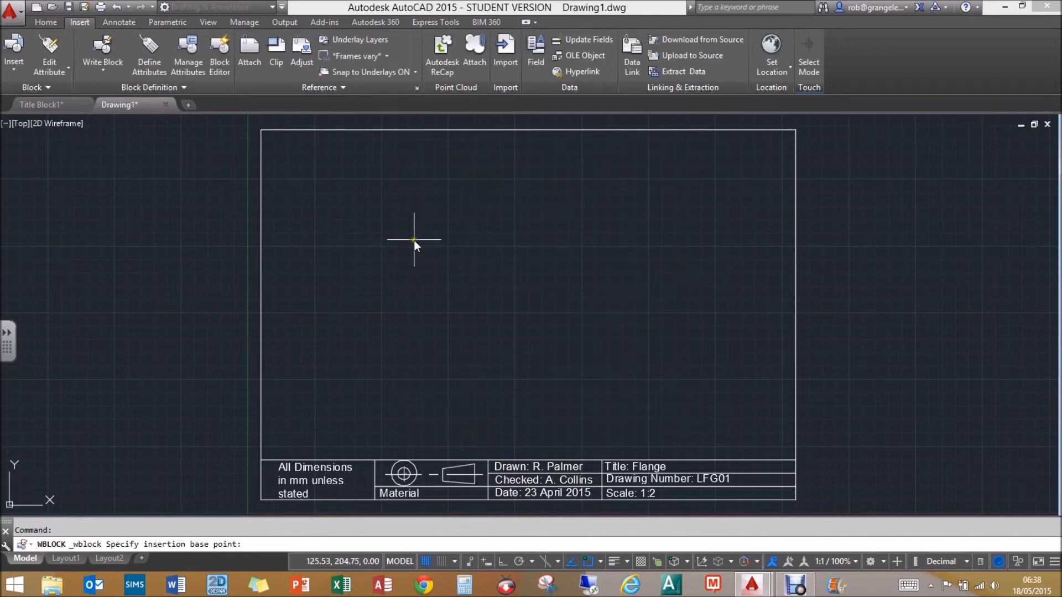
click(263, 498)
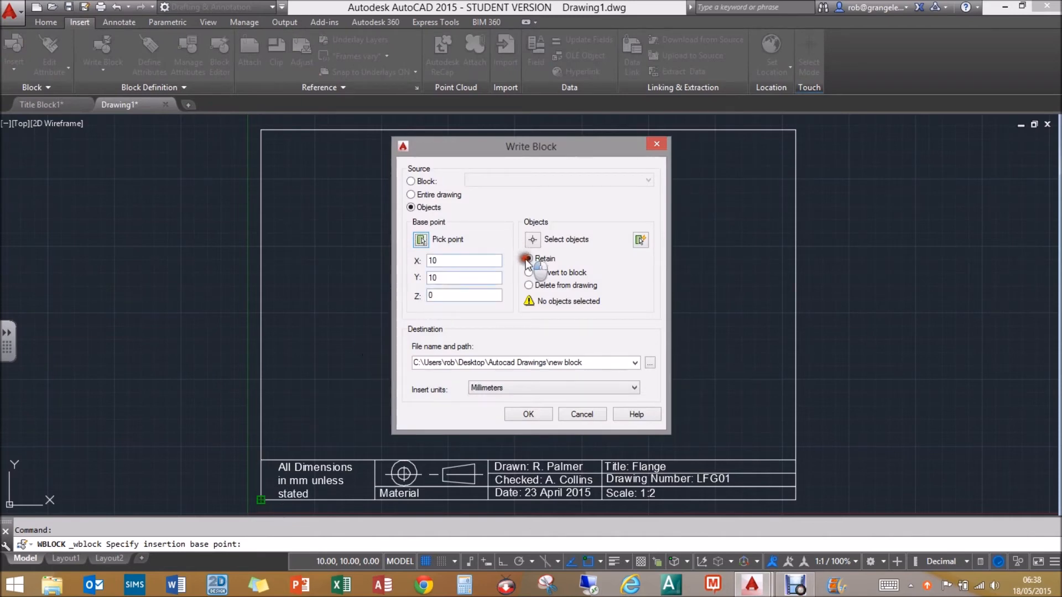
Select the entire border and title block, including its text and projection symbol, as the block's objects.
click(536, 240)
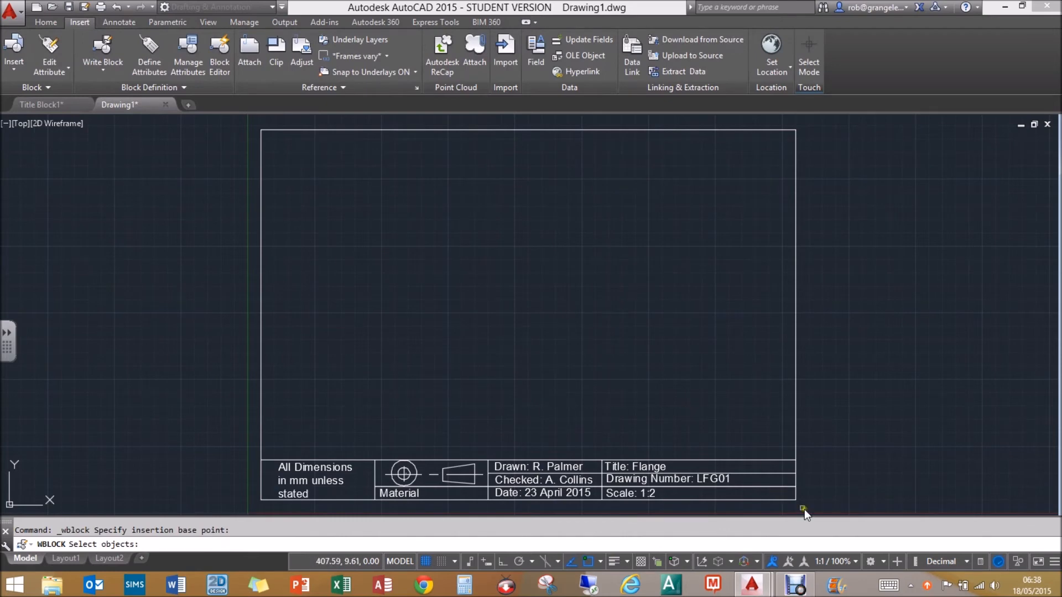
click(814, 504)
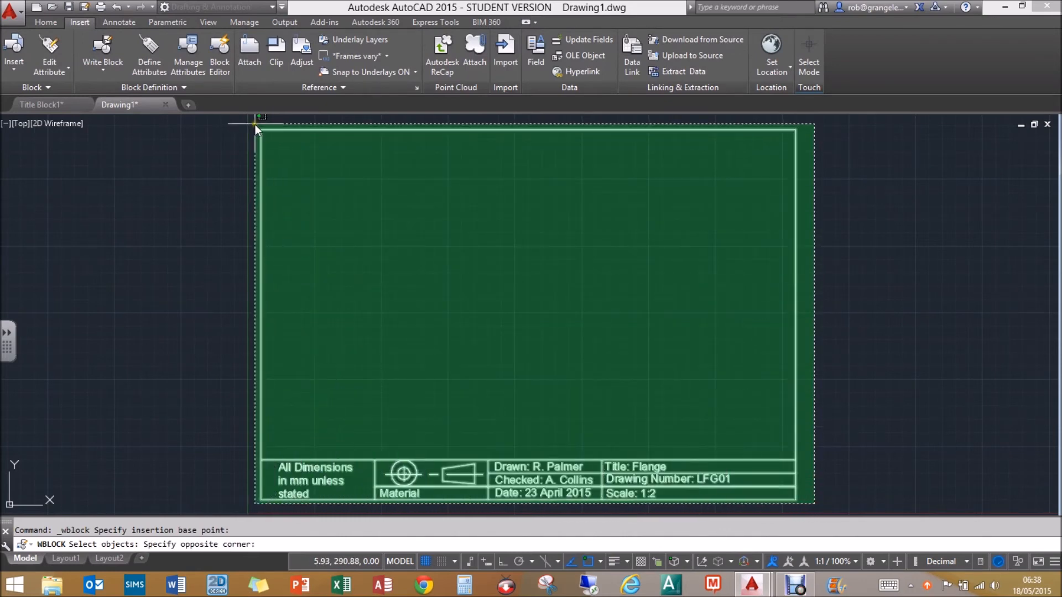
click(254, 124)
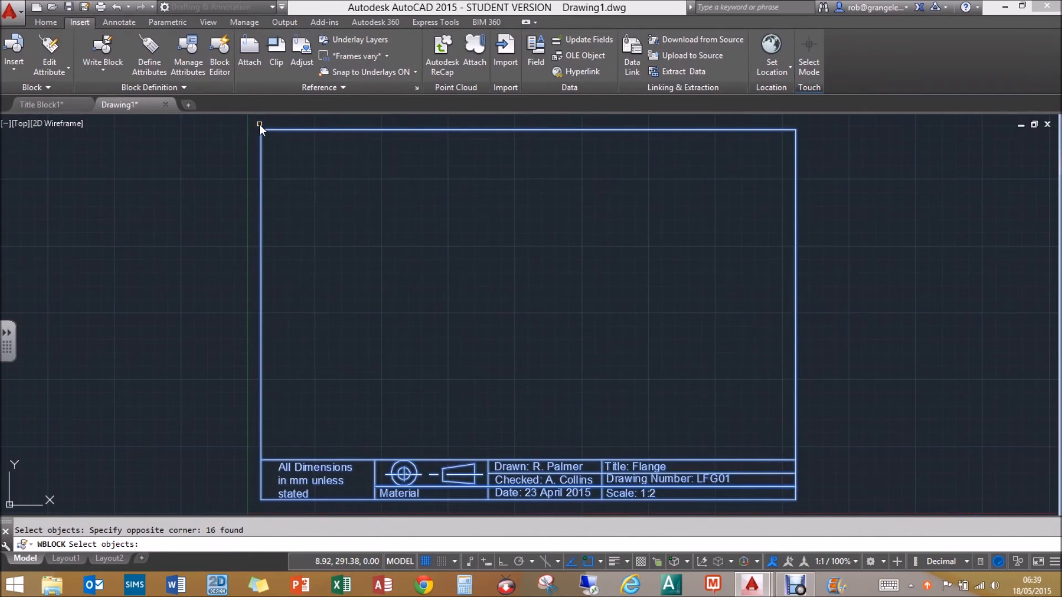
key(Return)
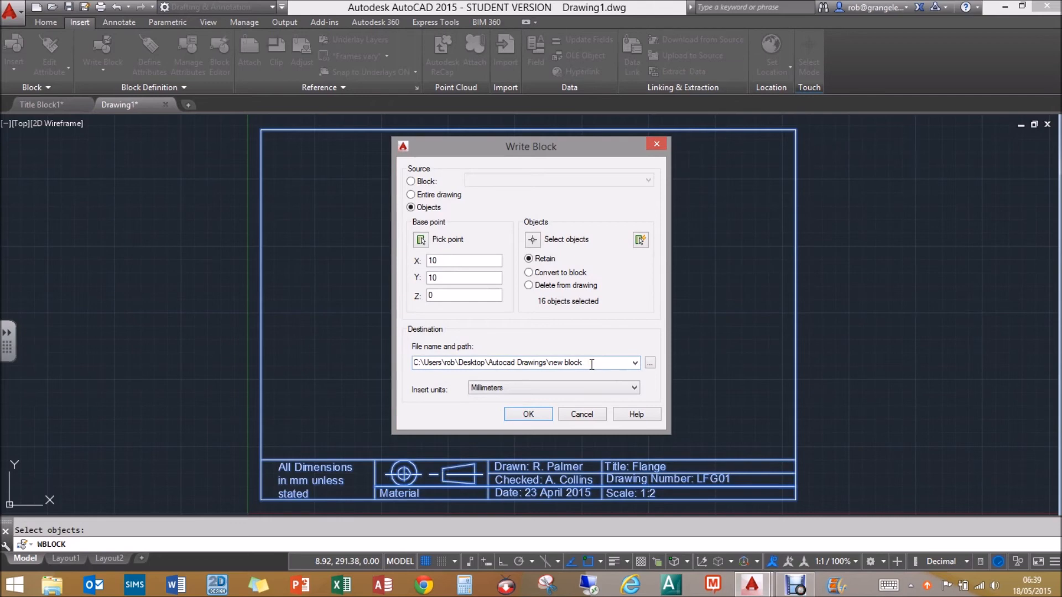
Set the block's destination file to "Title Block 2" in the Autocad Drawings folder and write the block.
click(648, 364)
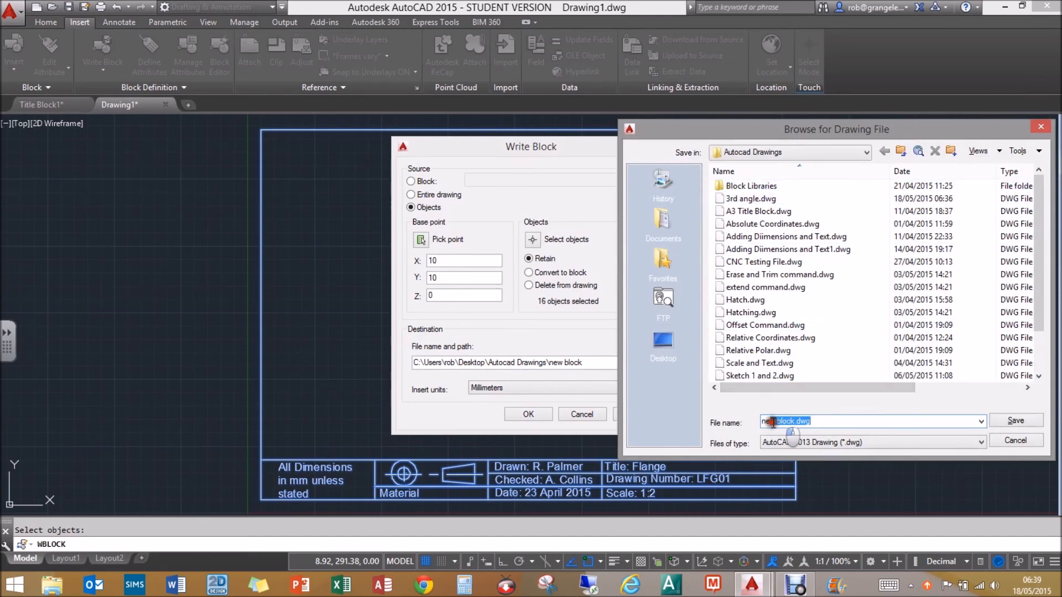
text(Title )
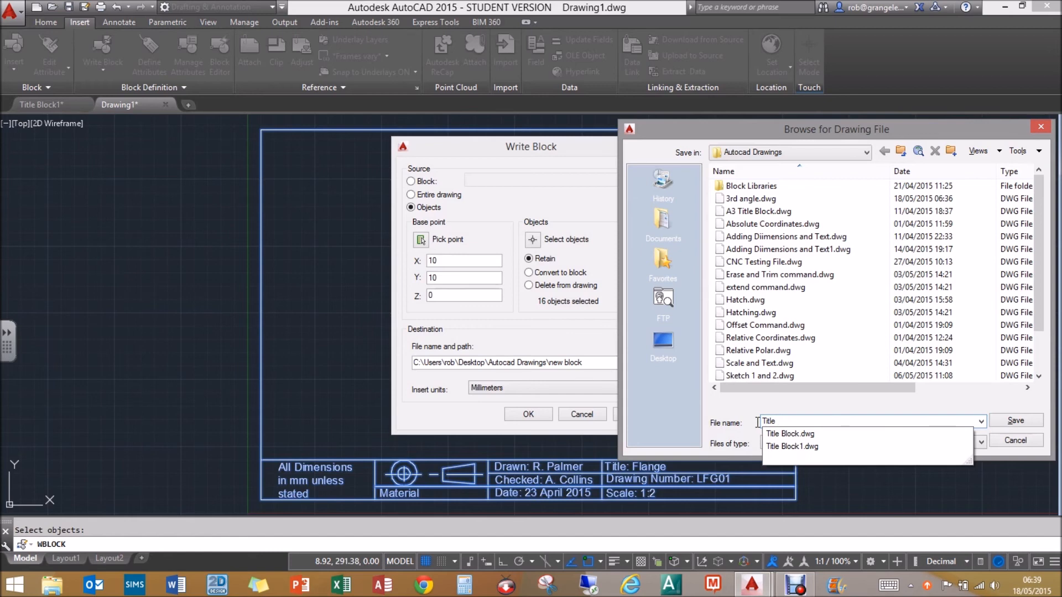
text(Block )
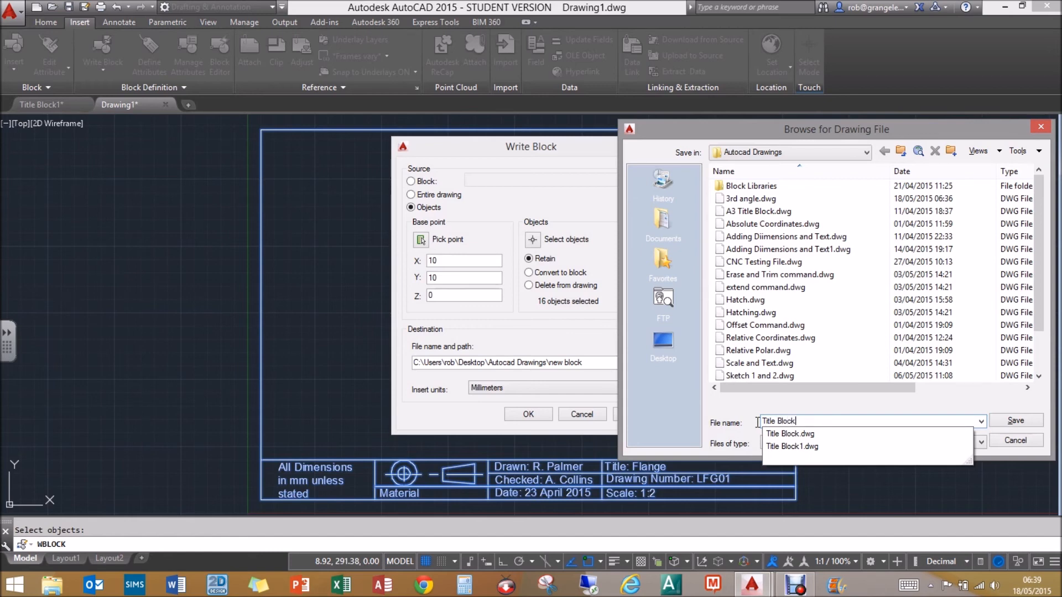
text(2)
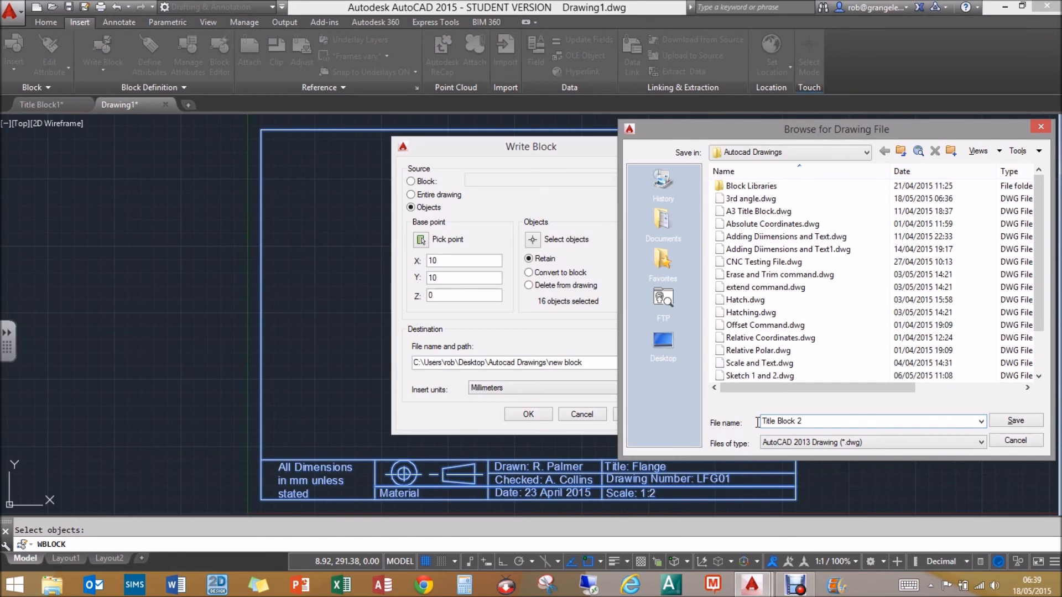
click(1014, 420)
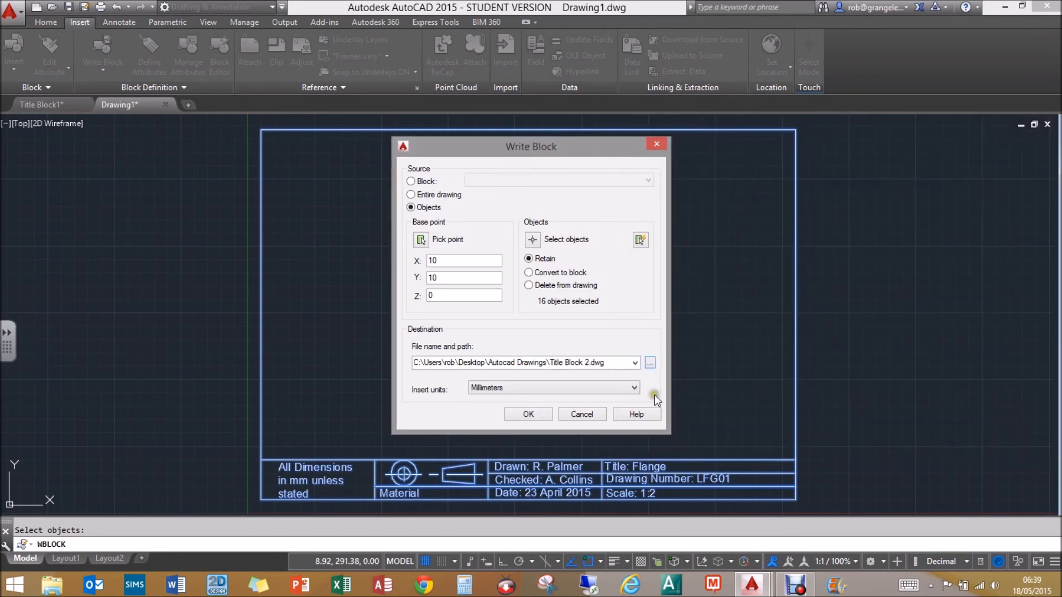
click(528, 415)
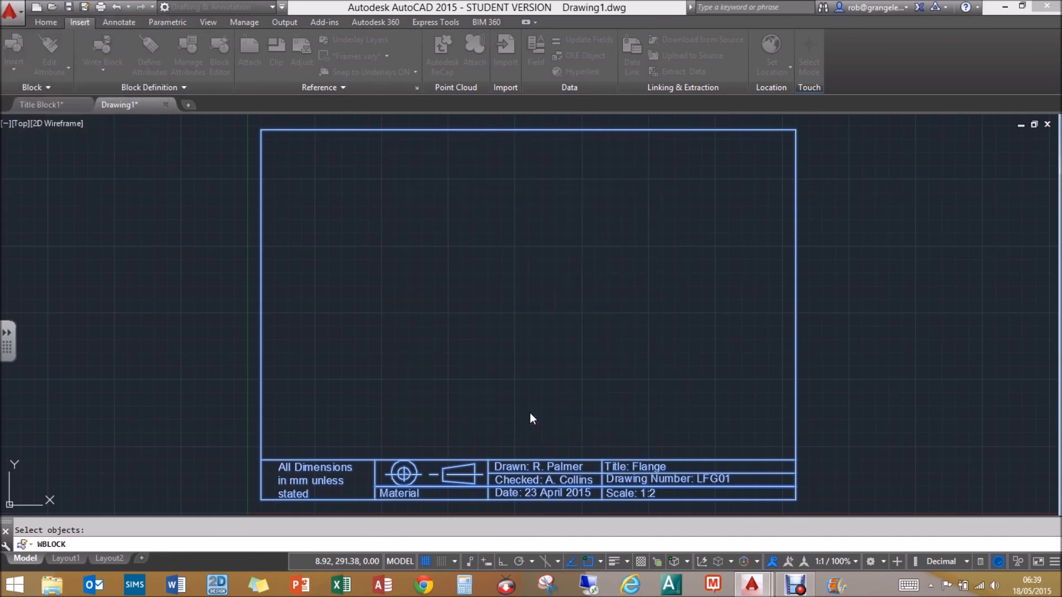